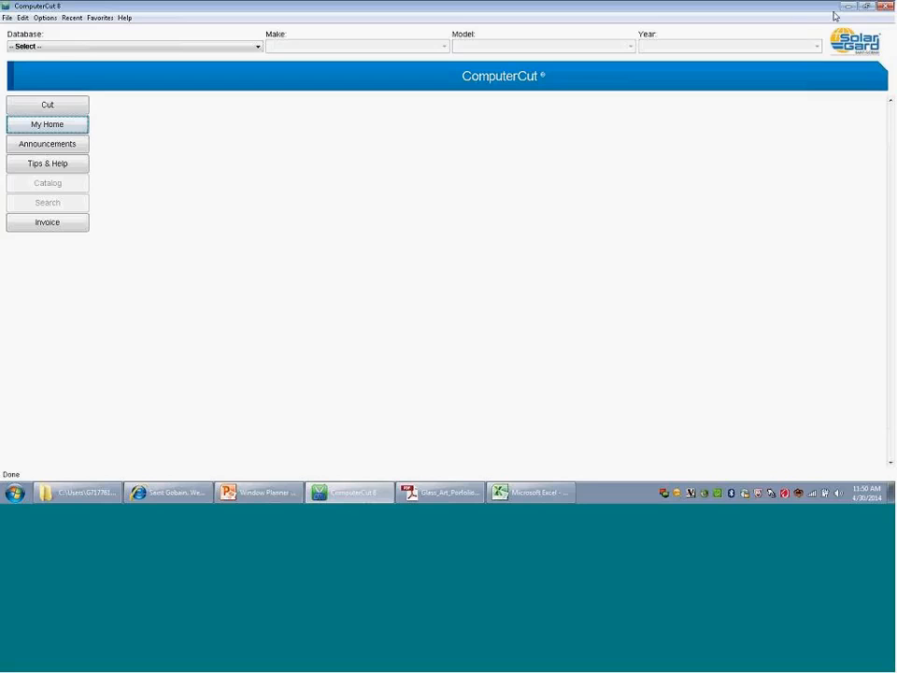
Step: Locate the Window Planner Excel template on the ComputerCut member site's Support page and view the completed window list in Excel
{"action": "left_click", "coordinate": [848, 7]}
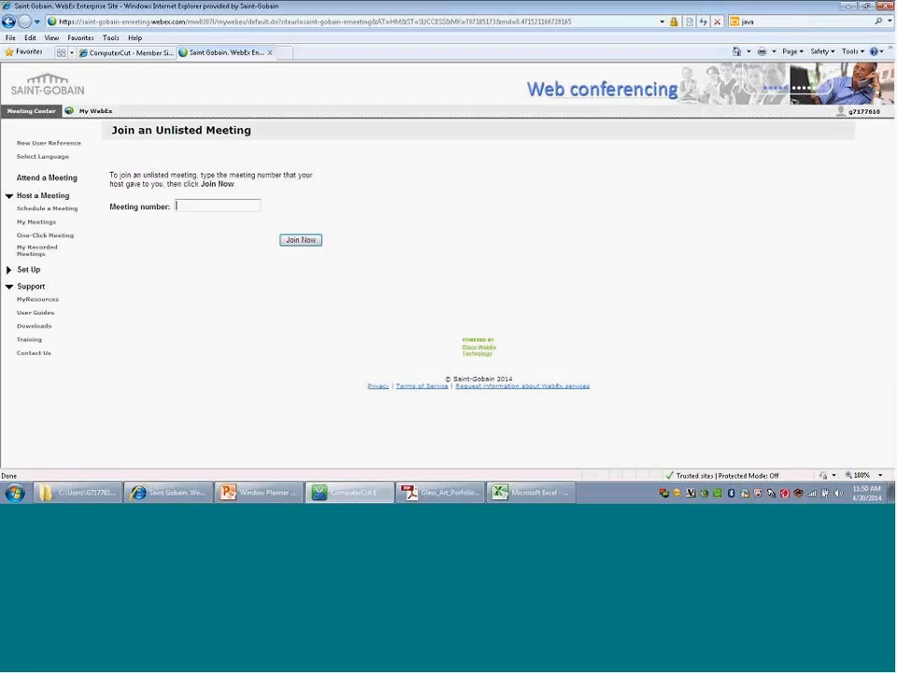
{"action": "left_click", "coordinate": [156, 54]}
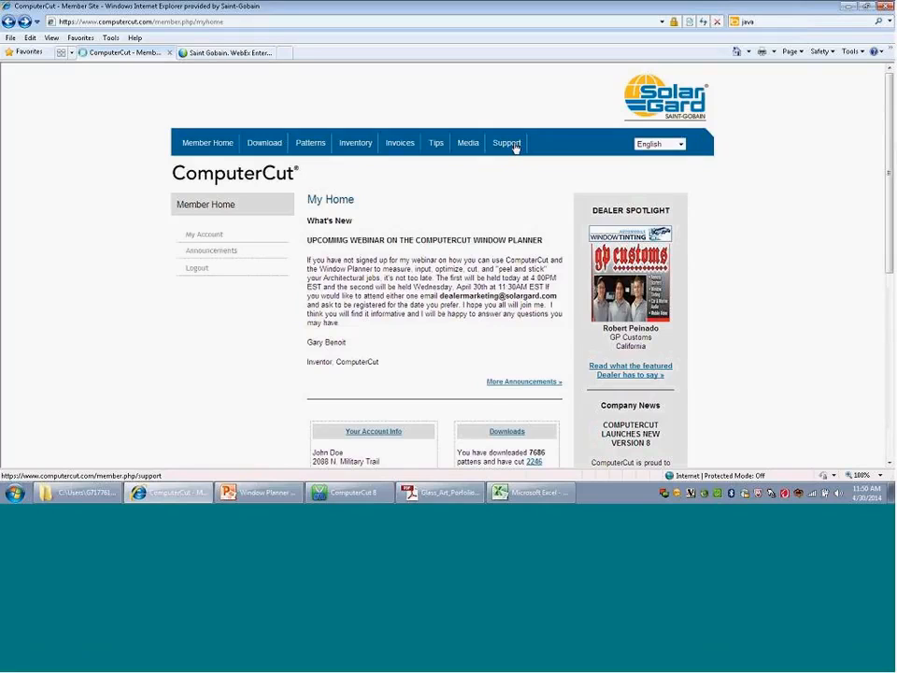
{"action": "left_click", "coordinate": [514, 148]}
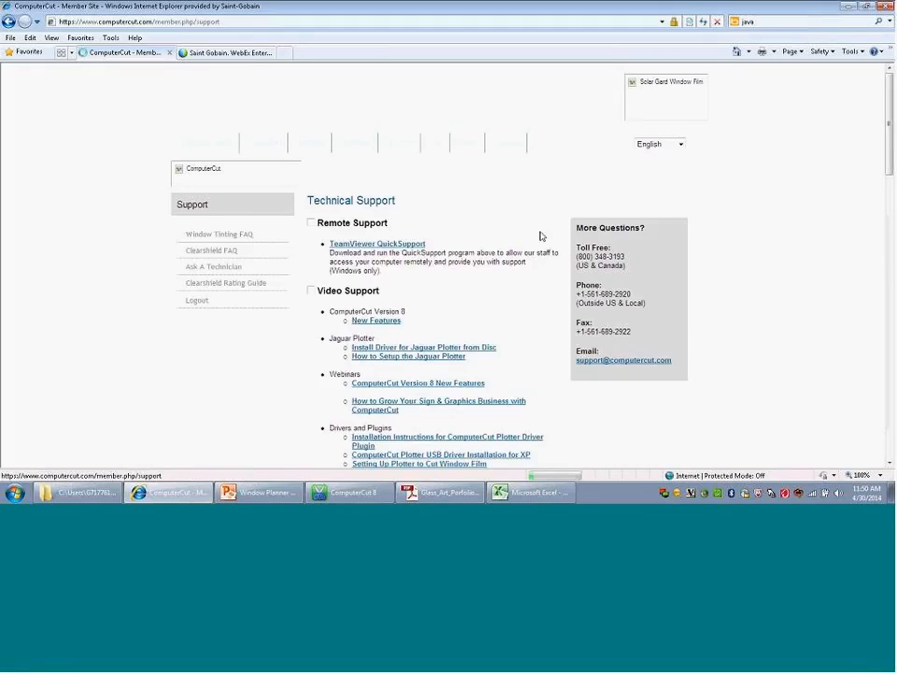
{"action": "left_click", "coordinate": [889, 462]}
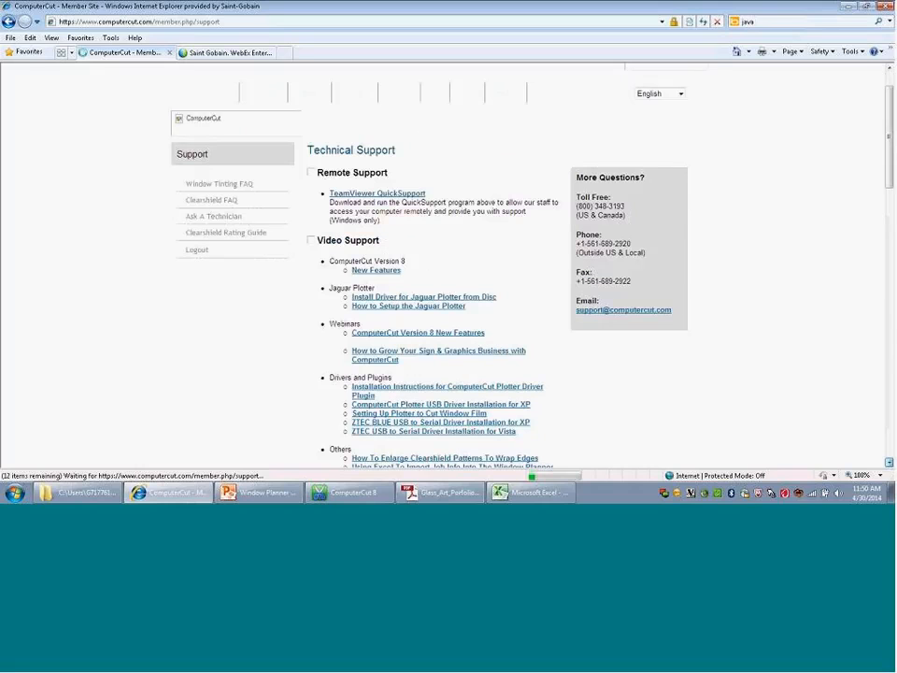
{"action": "left_click", "coordinate": [889, 462]}
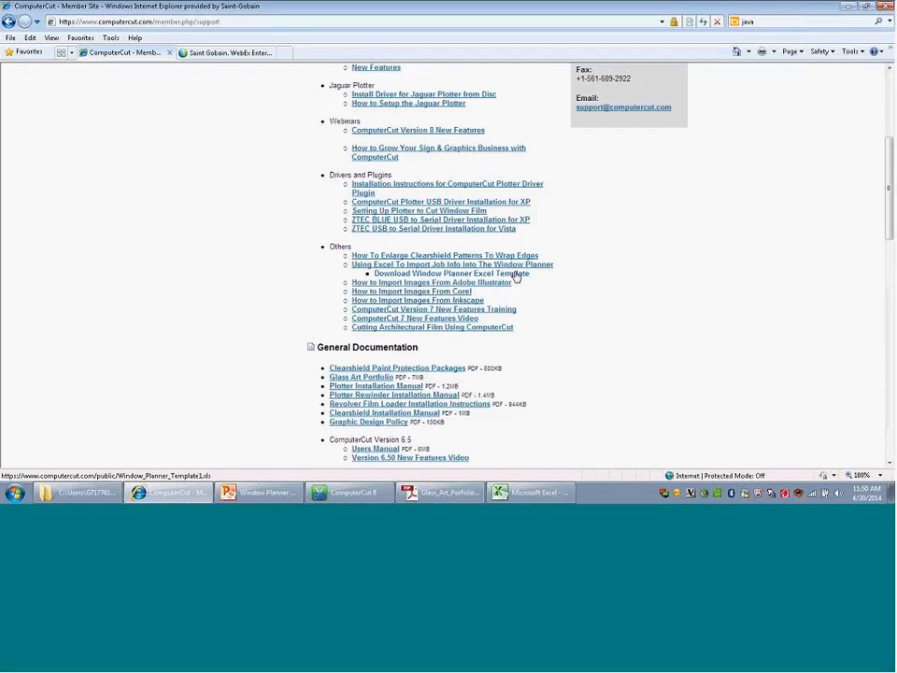
{"action": "left_click", "coordinate": [532, 494]}
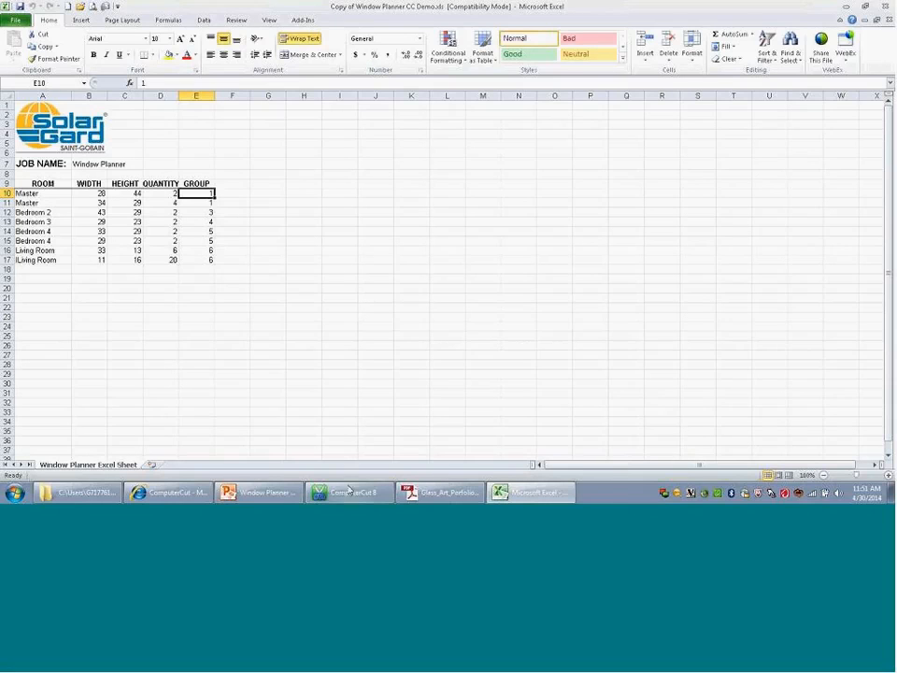
Step: Switch to ComputerCut 8, open the cut window and bring up the Window Planner/Work Orders dialog
{"action": "mouse_move", "coordinate": [349, 496]}
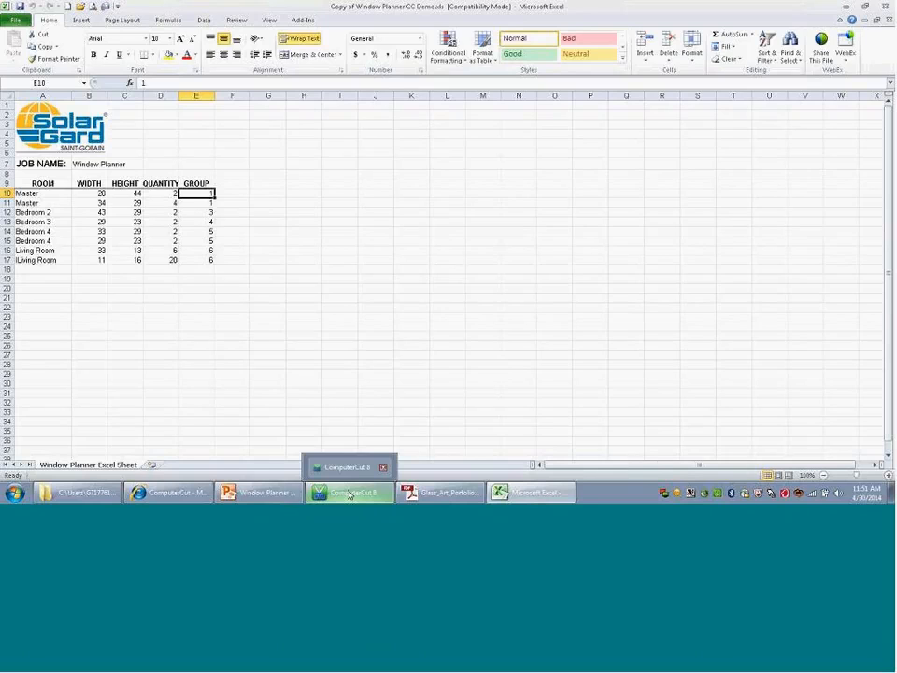
{"action": "left_click", "coordinate": [349, 494]}
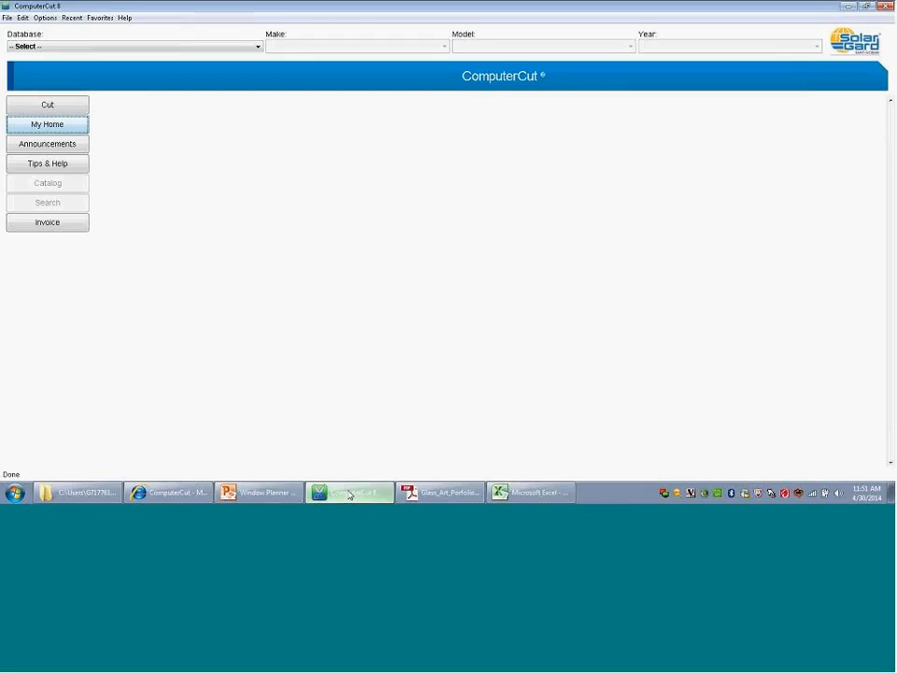
{"action": "left_click", "coordinate": [9, 18]}
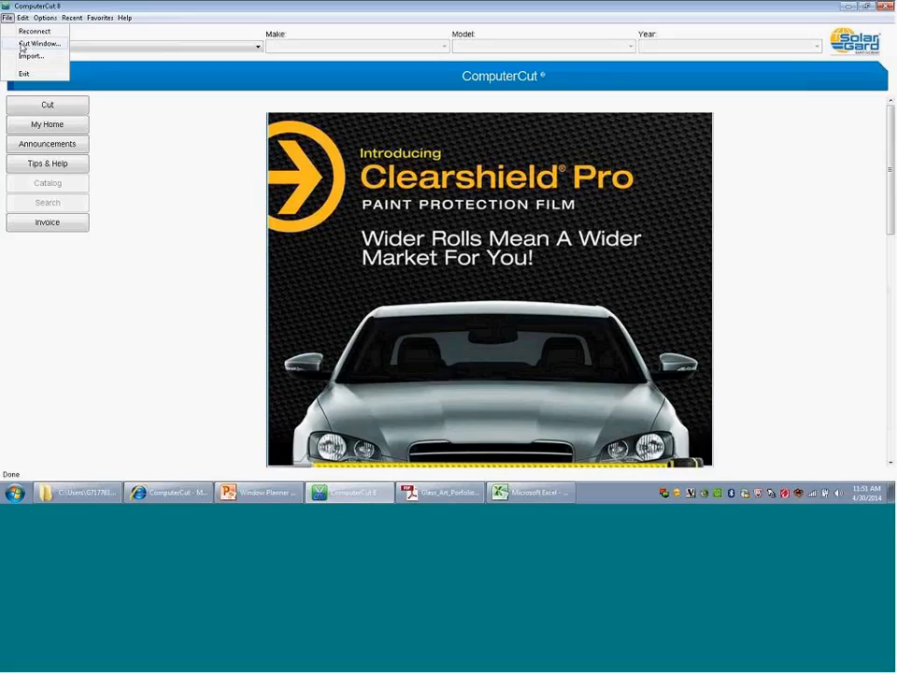
{"action": "left_click", "coordinate": [21, 44]}
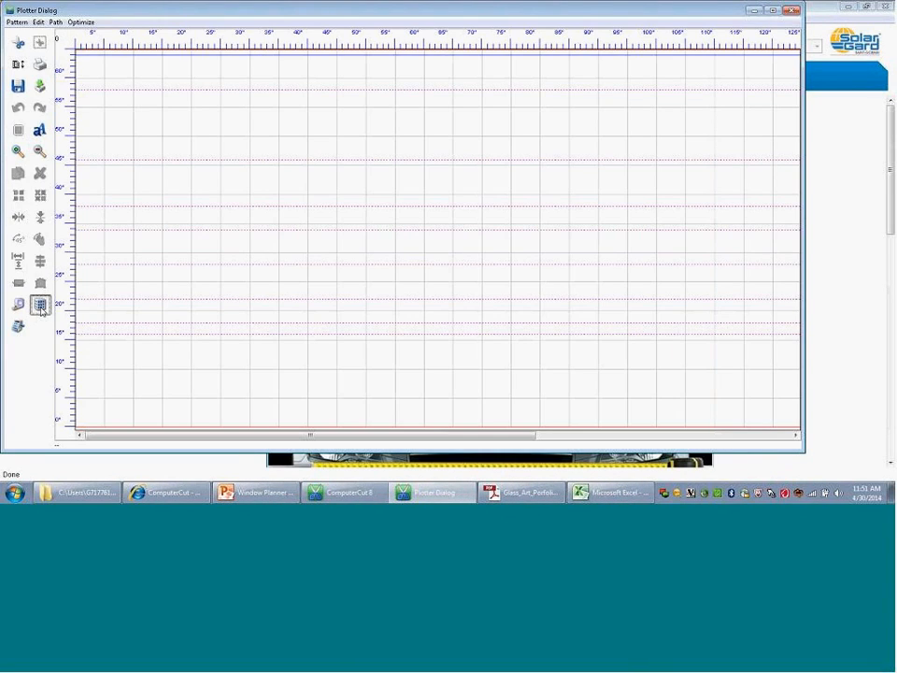
{"action": "left_click", "coordinate": [40, 306]}
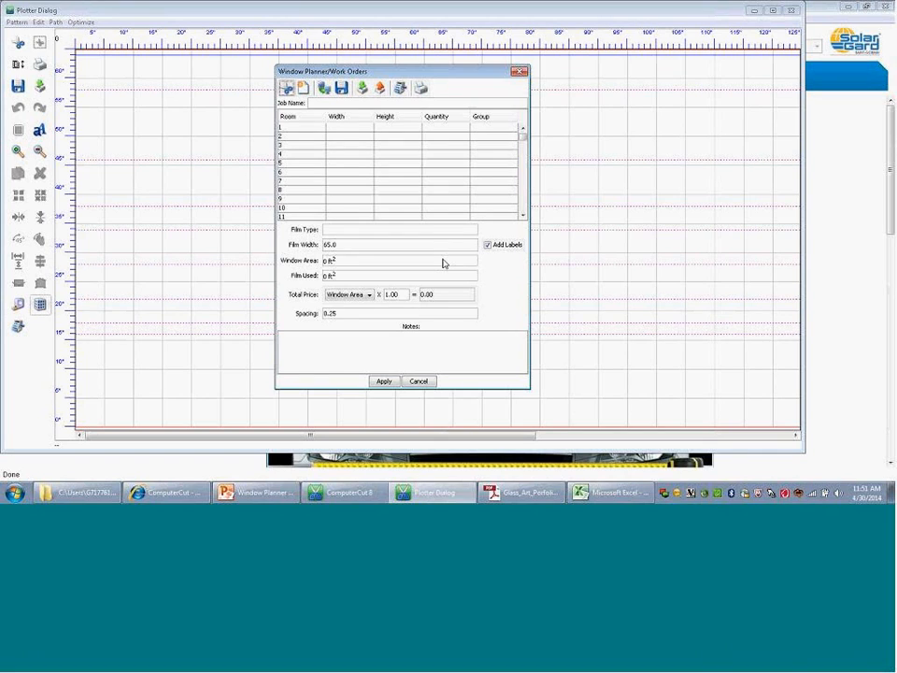
Step: Switch to Excel, review the file formats offered when saving the window list workbook under another type, and cancel the save
{"action": "left_click", "coordinate": [595, 492]}
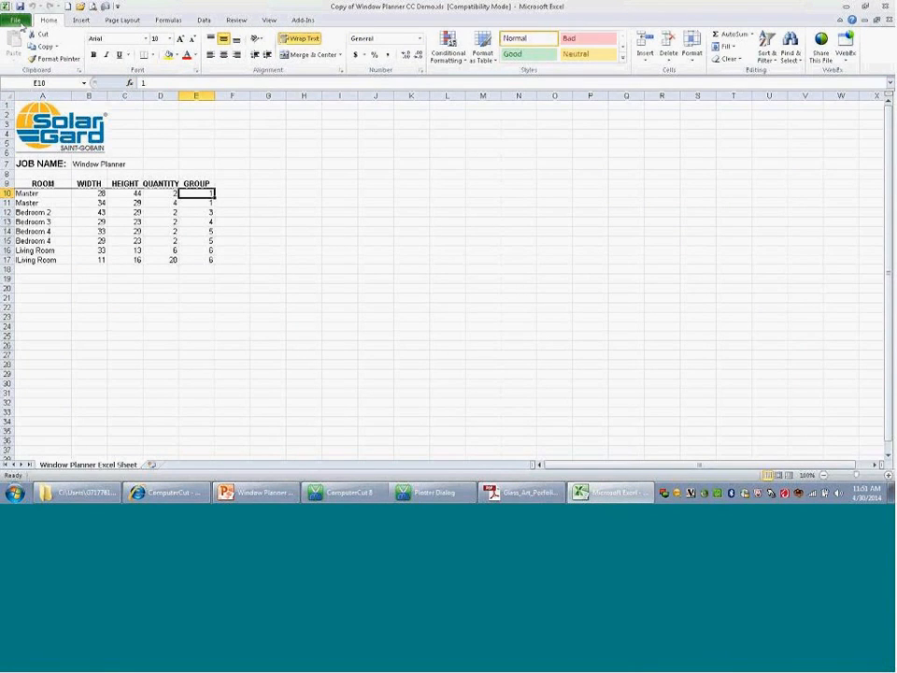
{"action": "left_click", "coordinate": [18, 23]}
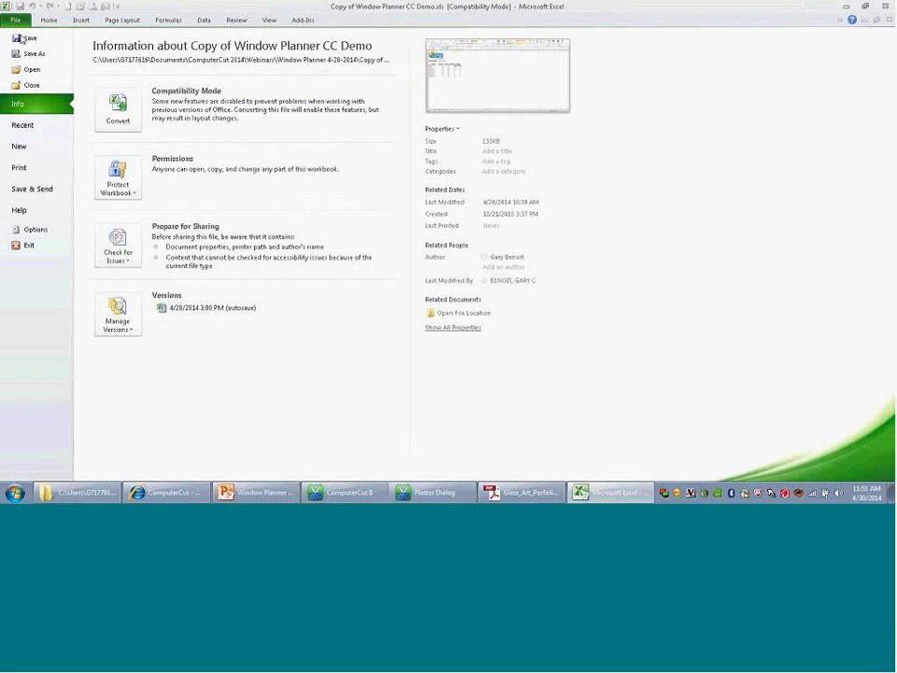
{"action": "key", "text": "Escape"}
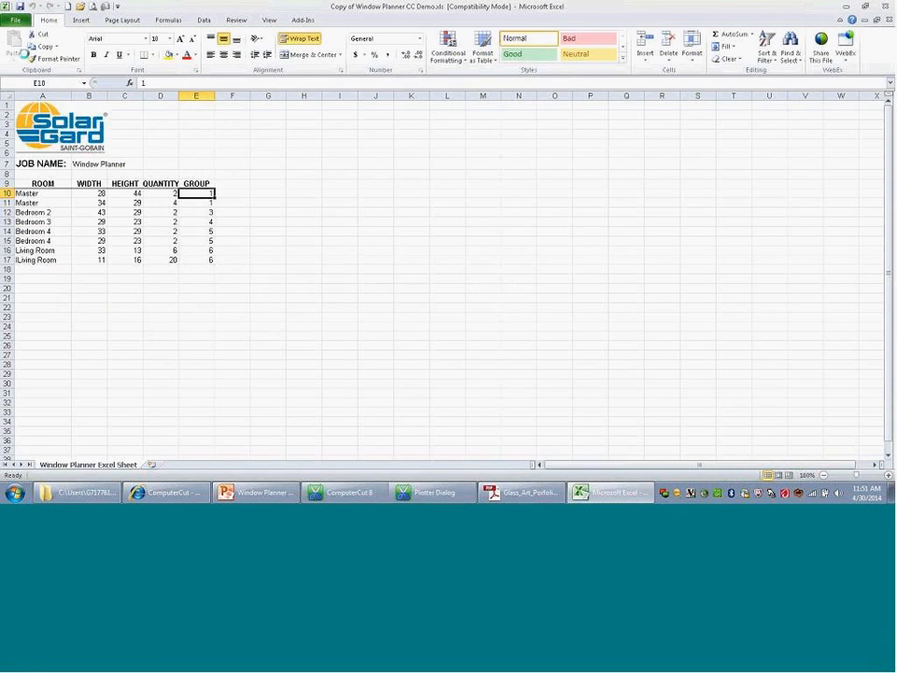
{"action": "key", "text": "F12"}
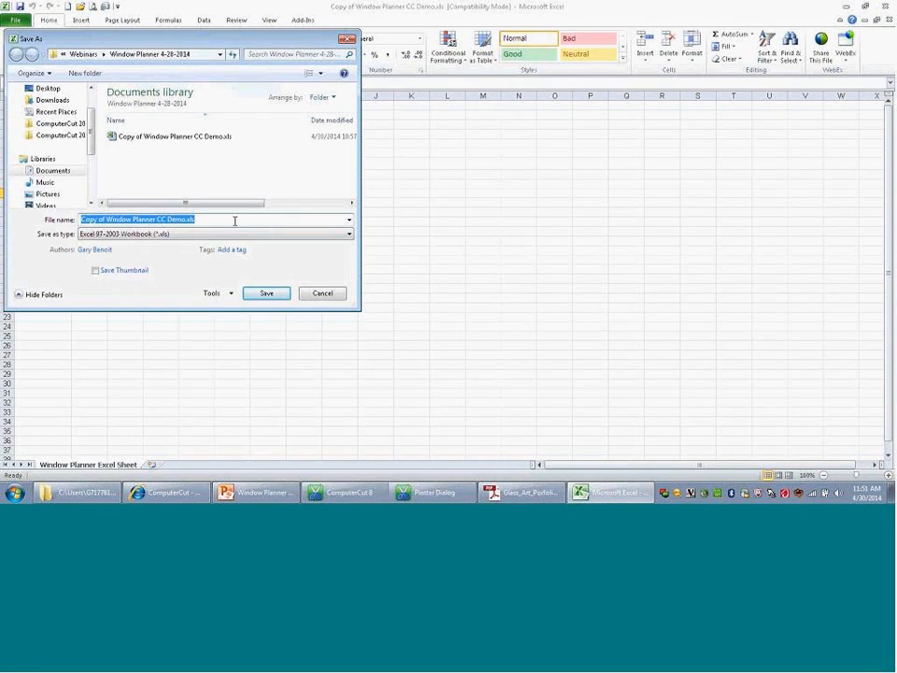
{"action": "left_click", "coordinate": [347, 236]}
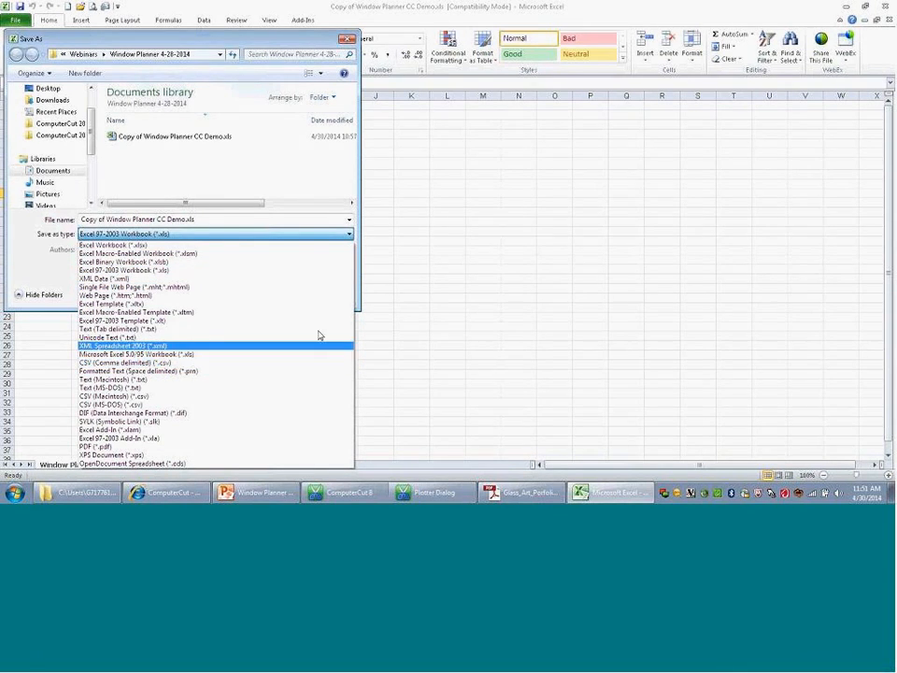
{"action": "left_click", "coordinate": [414, 320]}
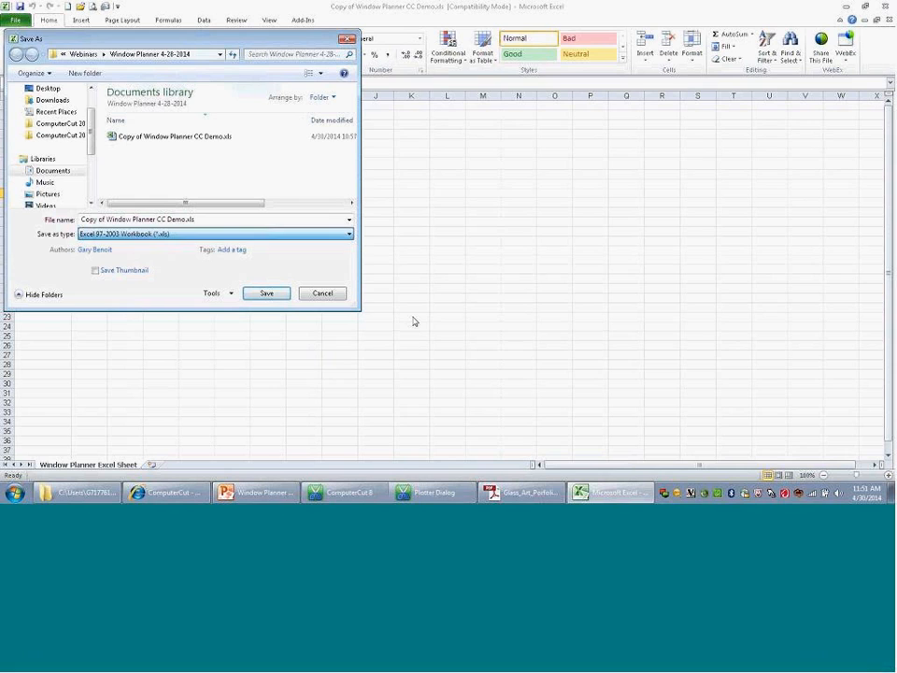
{"action": "left_click", "coordinate": [348, 41]}
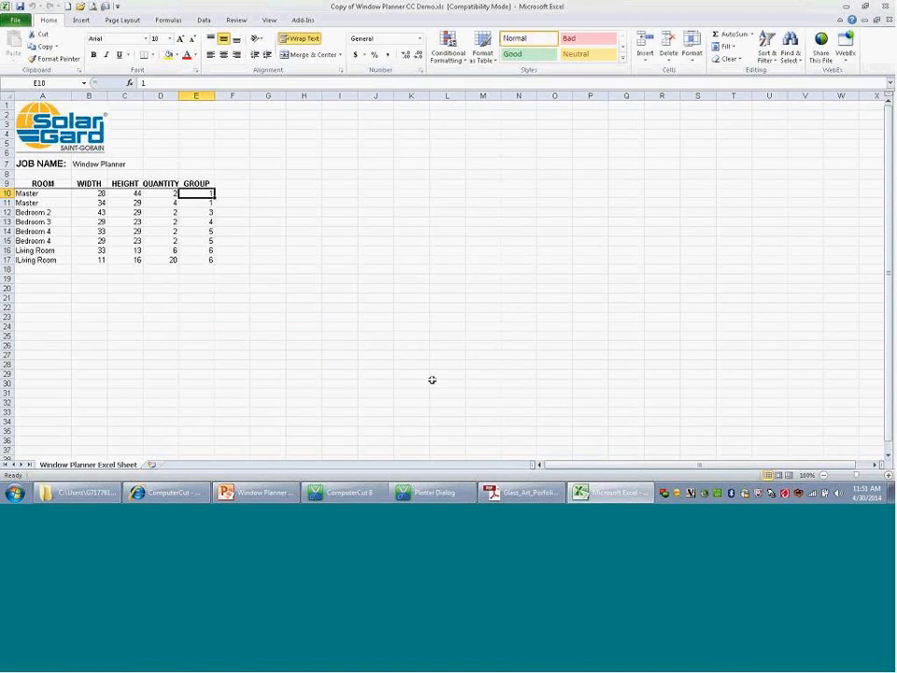
Step: Import Copy of Window Planner CC Demo.csv from the Webinars folder Window Planner 4-28-2014 into the Window Planner and apply the window layout
{"action": "left_click", "coordinate": [427, 502]}
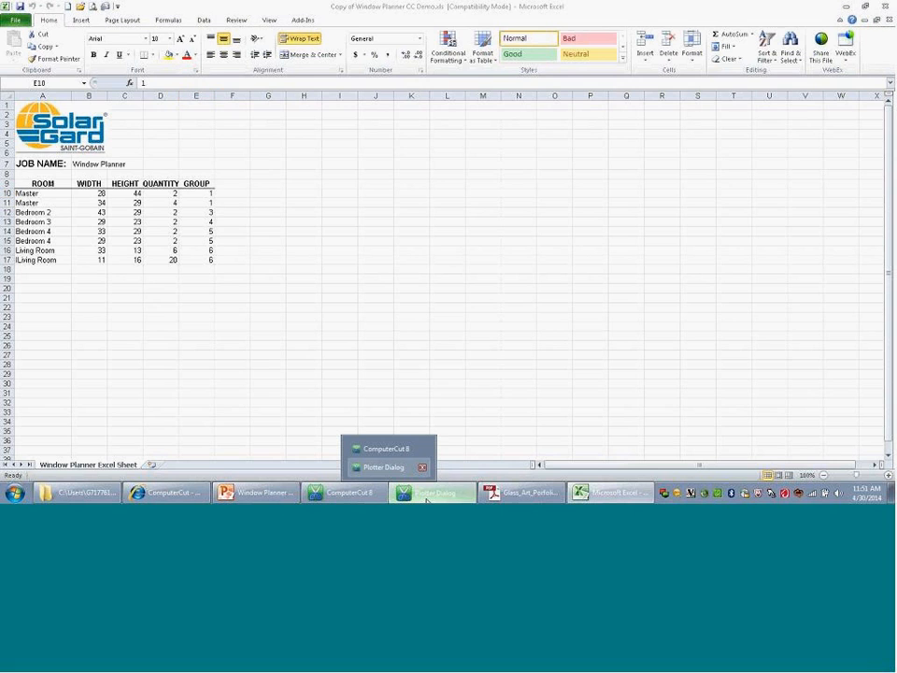
{"action": "left_click", "coordinate": [384, 466]}
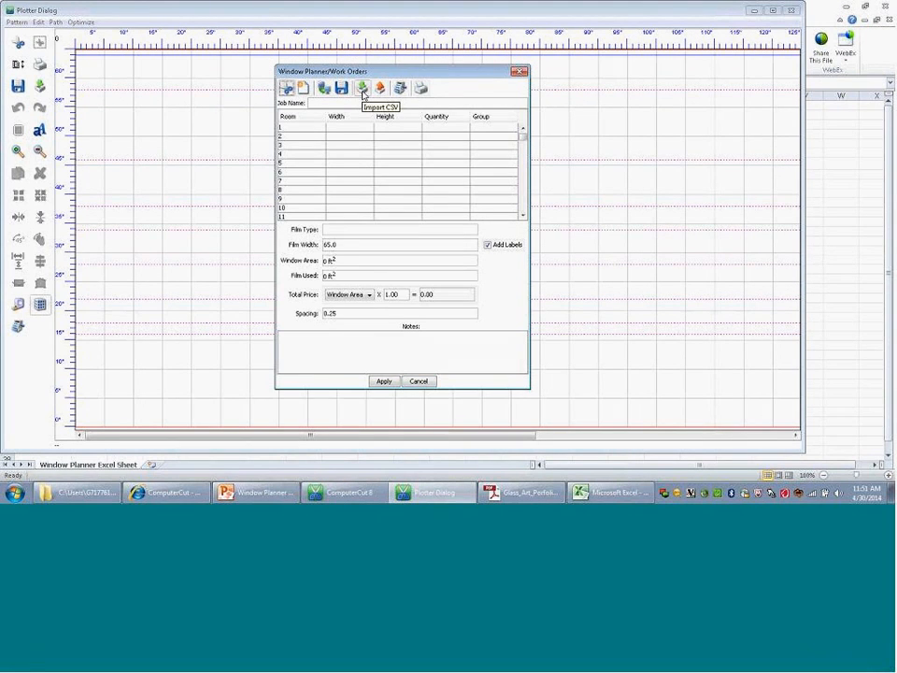
{"action": "left_click", "coordinate": [364, 90]}
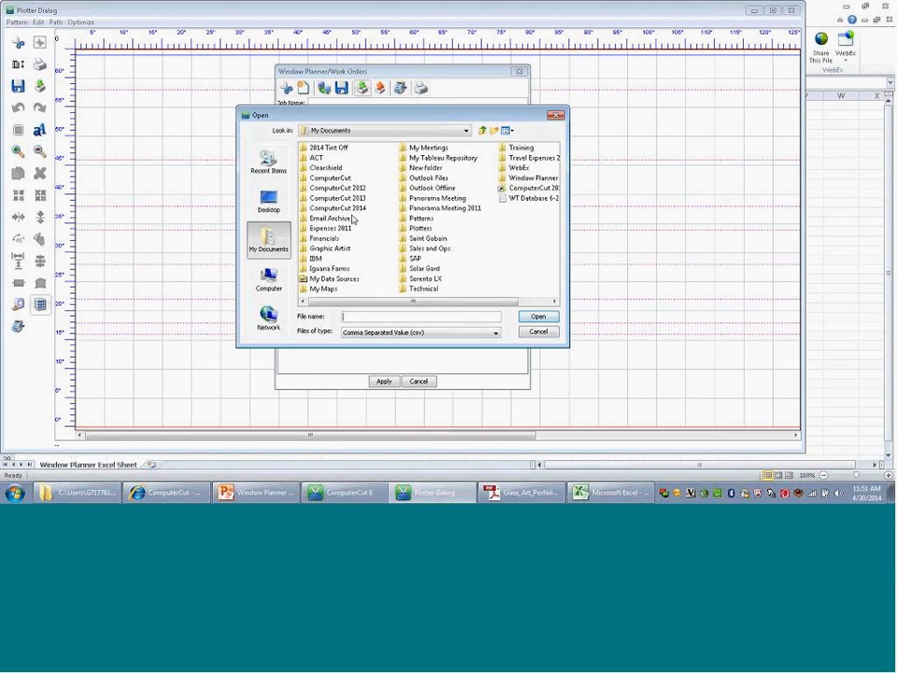
{"action": "double_click", "coordinate": [337, 208]}
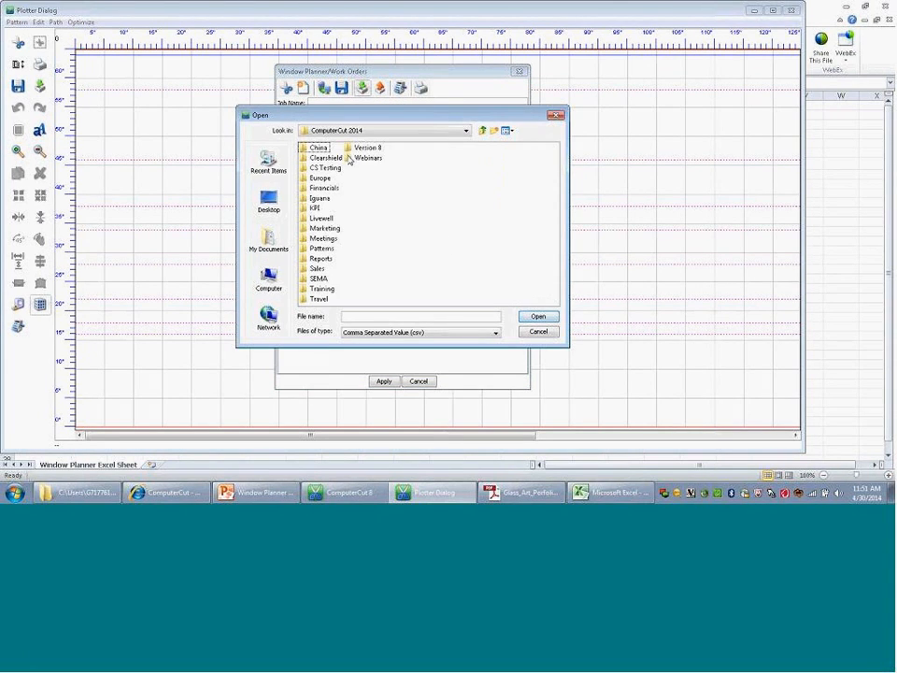
{"action": "double_click", "coordinate": [365, 159]}
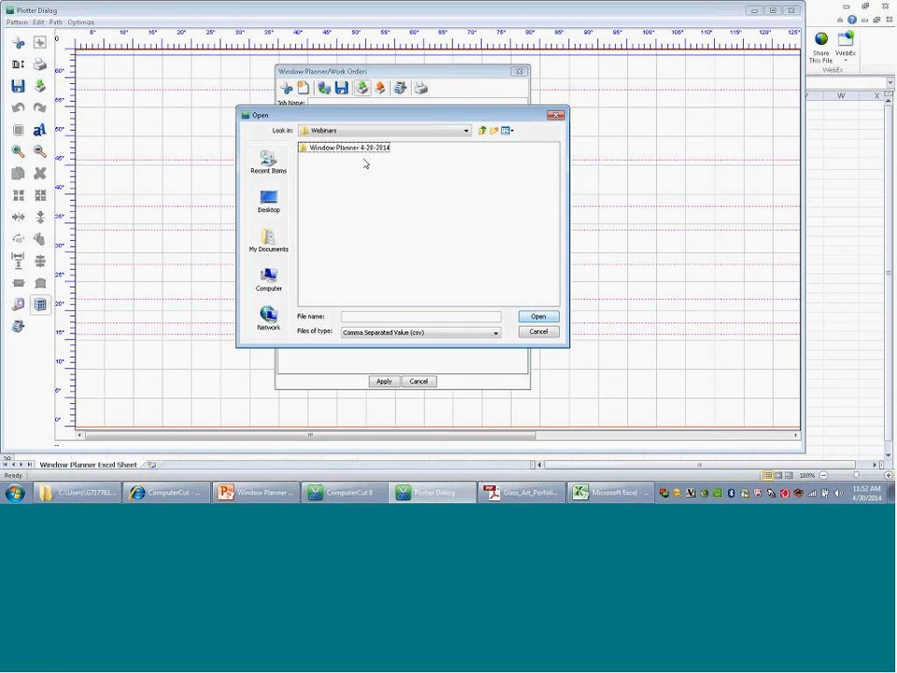
{"action": "double_click", "coordinate": [359, 150]}
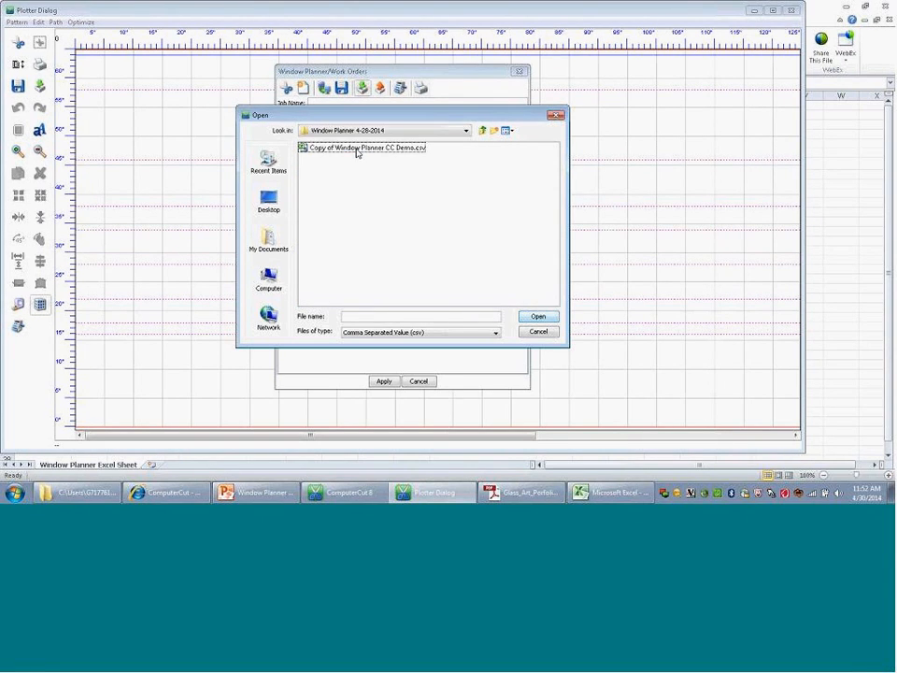
{"action": "left_click", "coordinate": [356, 152]}
{"action": "left_click", "coordinate": [537, 317]}
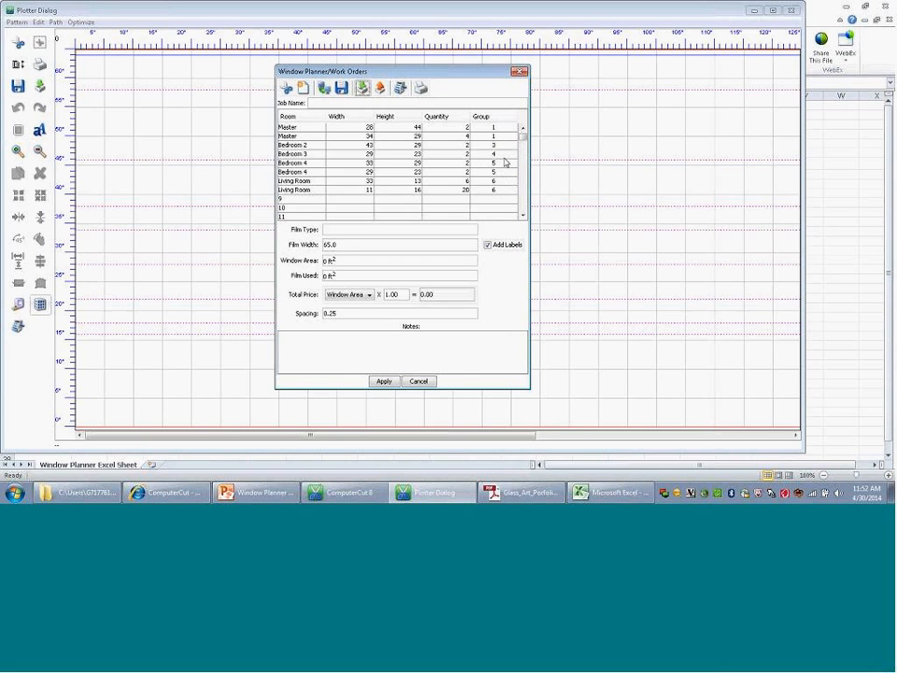
{"action": "left_click", "coordinate": [485, 146]}
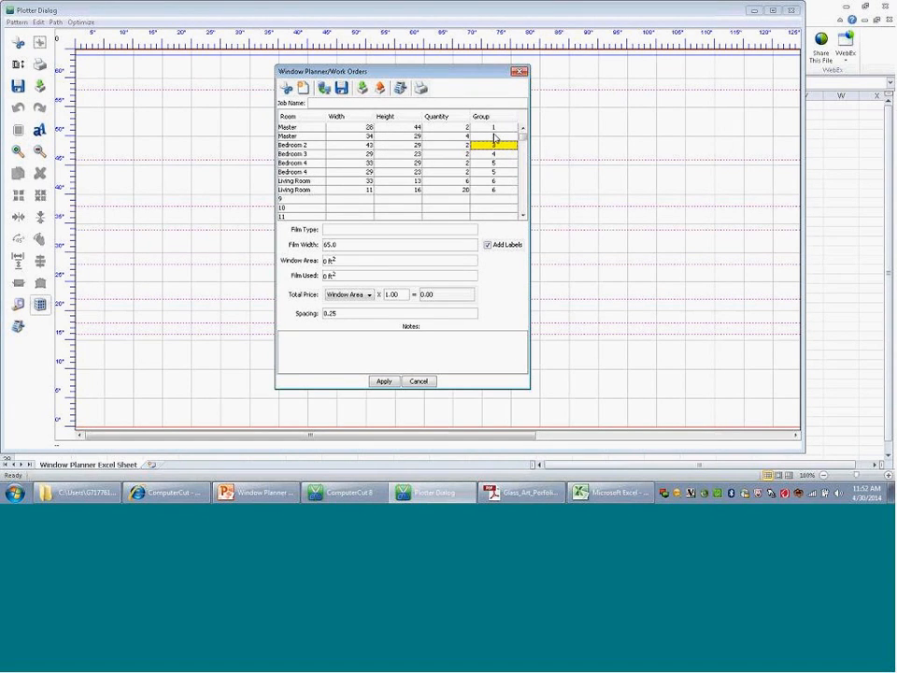
{"action": "left_click", "coordinate": [384, 382]}
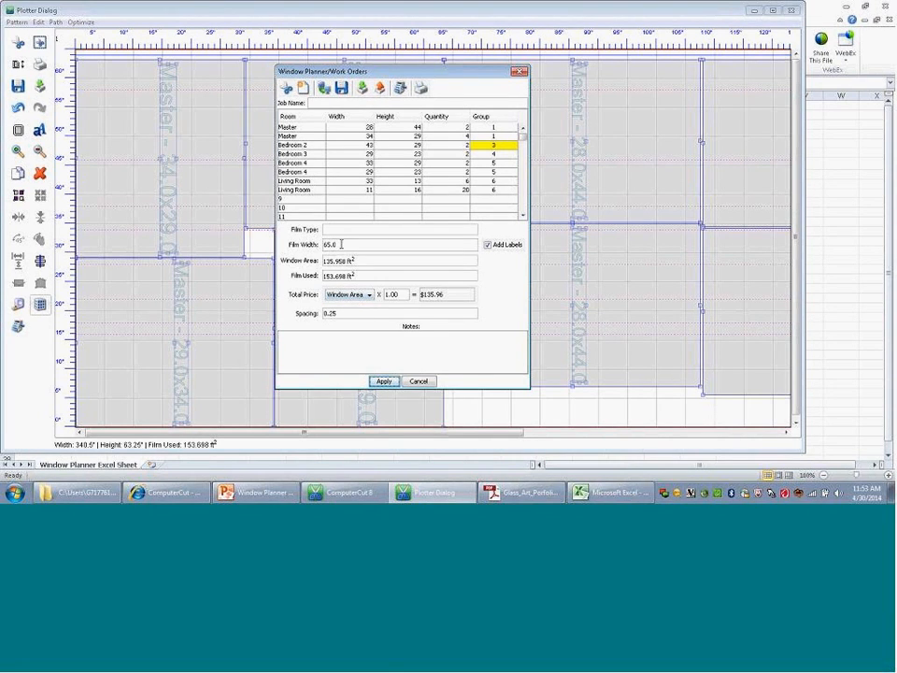
Step: Recalculate the window layout with a film width of 60, and again with 36, to compare film usage
{"action": "left_click_drag", "start_coordinate": [341, 245], "coordinate": [316, 248]}
{"action": "type", "text": "60"}
{"action": "left_click", "coordinate": [384, 382]}
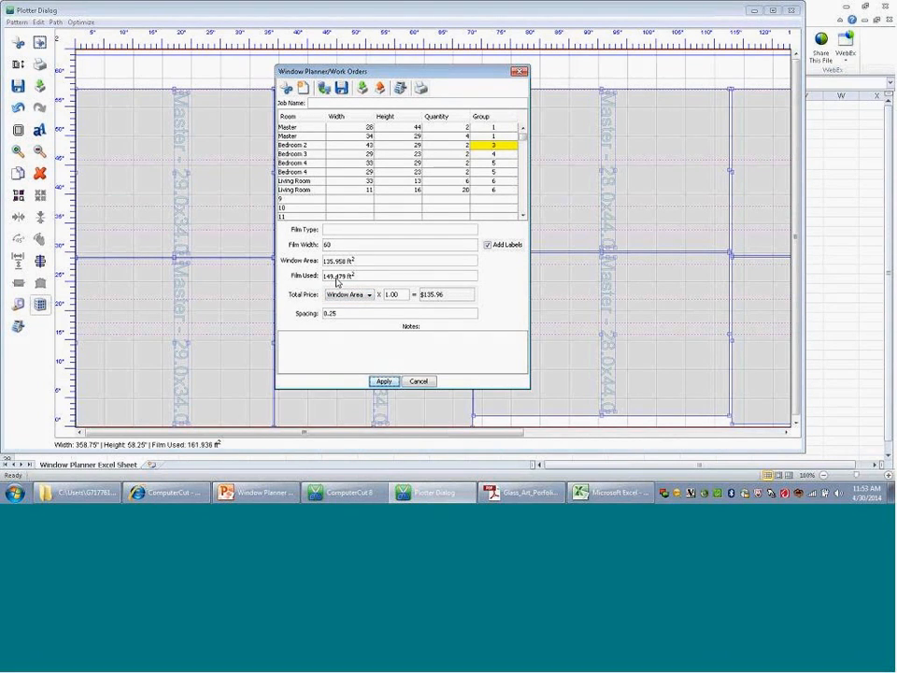
{"action": "left_click_drag", "start_coordinate": [334, 245], "coordinate": [321, 247]}
{"action": "type", "text": "36"}
{"action": "left_click", "coordinate": [384, 381]}
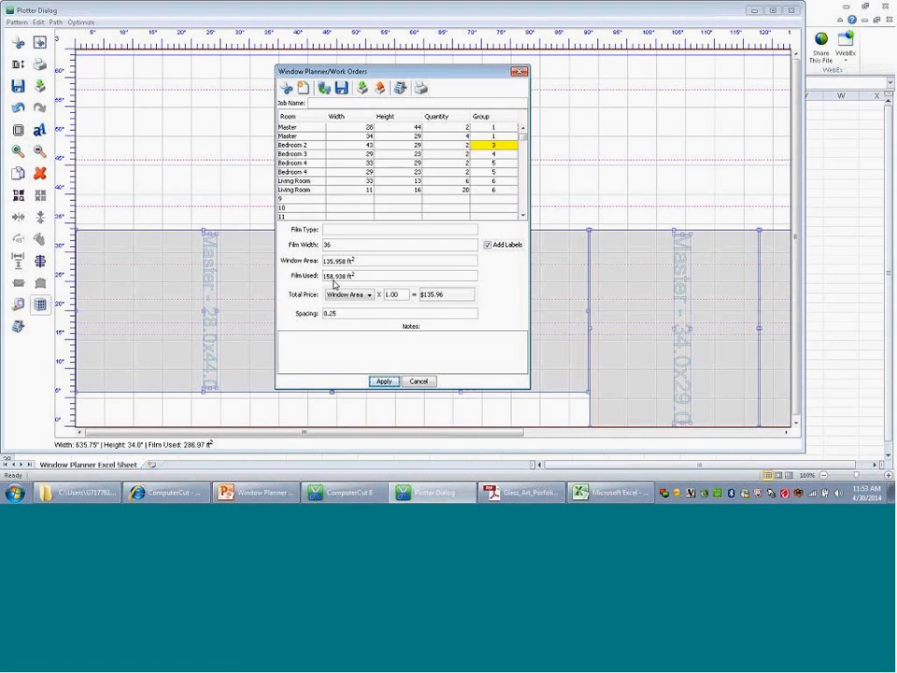
Step: Set the work order's film width to 48 and apply it to the window layout
{"action": "double_click", "coordinate": [328, 244]}
{"action": "type", "text": "48"}
{"action": "left_click", "coordinate": [383, 383]}
{"action": "left_click", "coordinate": [383, 382]}
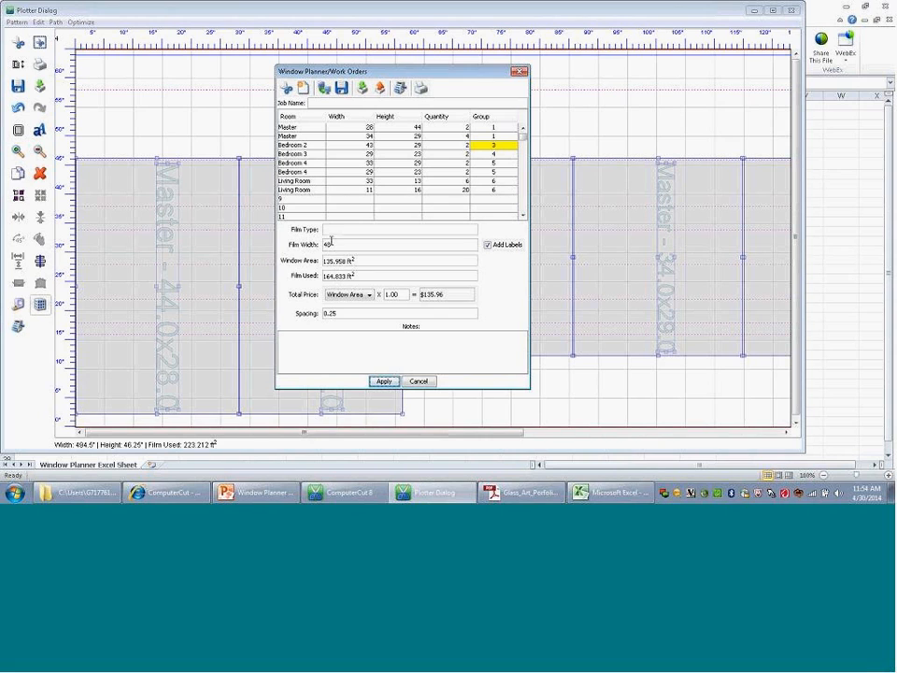
Step: Try to apply a film width of 72 to the layout, and close the Window Planner
{"action": "left_click_drag", "start_coordinate": [333, 244], "coordinate": [319, 248]}
{"action": "type", "text": "72"}
{"action": "left_click", "coordinate": [385, 383]}
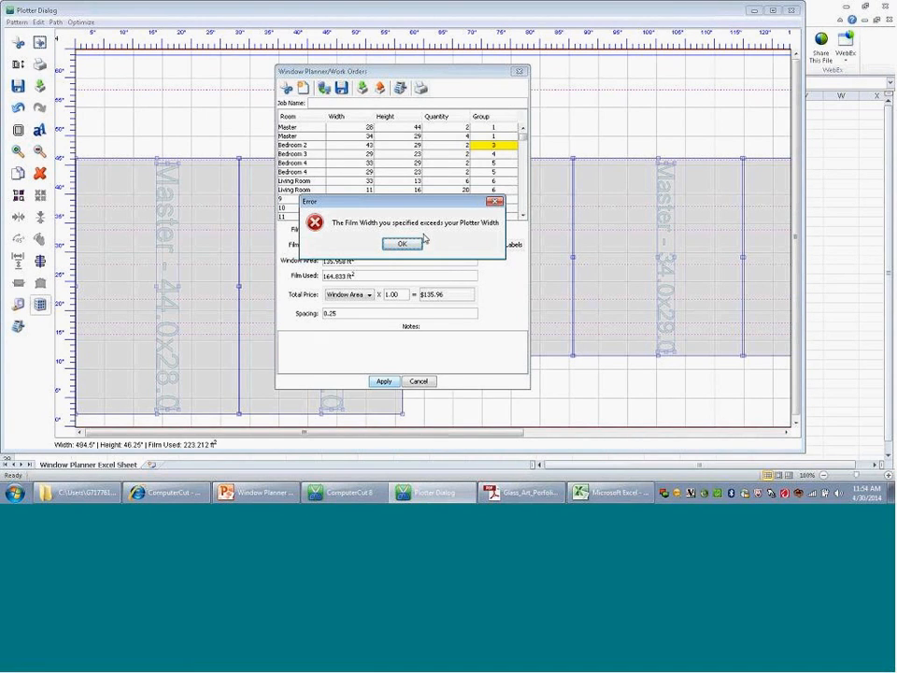
{"action": "left_click", "coordinate": [403, 245]}
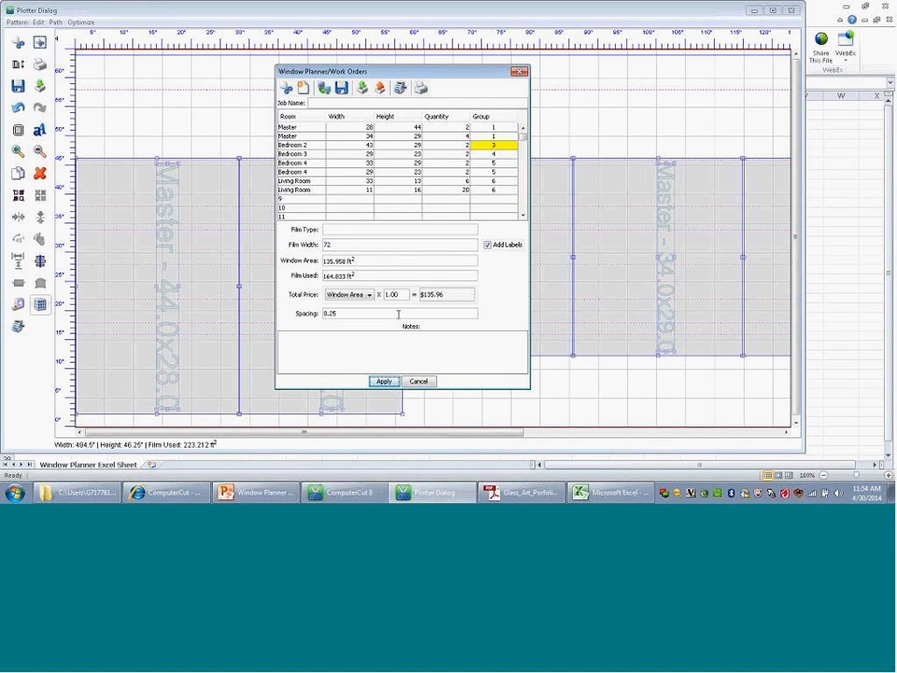
{"action": "left_click", "coordinate": [419, 382]}
Step: Switch to the main ComputerCut 8 window, review the plotter settings in the program setup, and apply them
{"action": "left_click", "coordinate": [752, 12]}
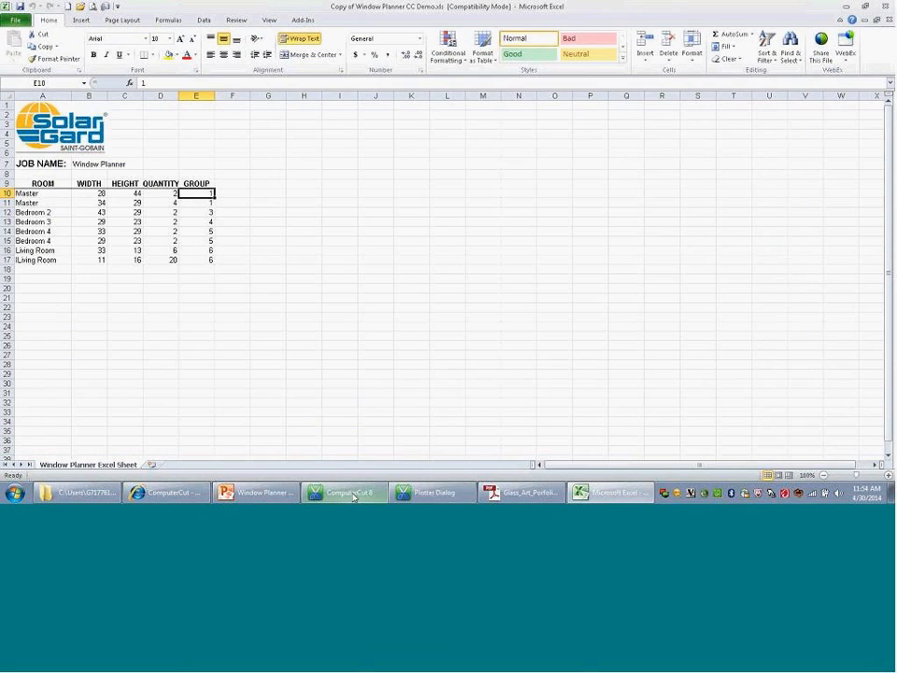
{"action": "mouse_move", "coordinate": [348, 493]}
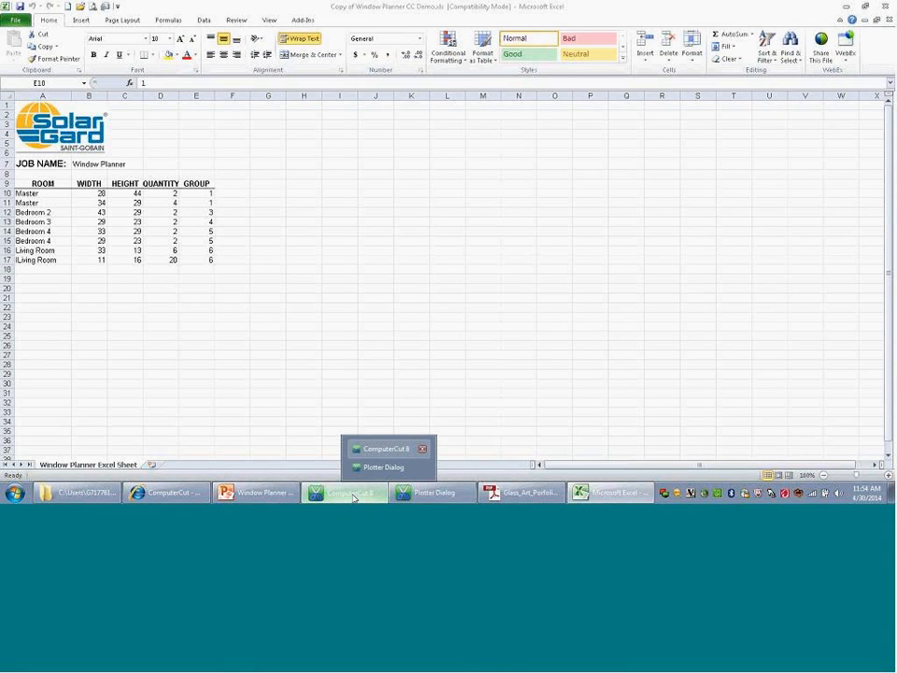
{"action": "left_click", "coordinate": [386, 448]}
{"action": "left_click", "coordinate": [44, 18]}
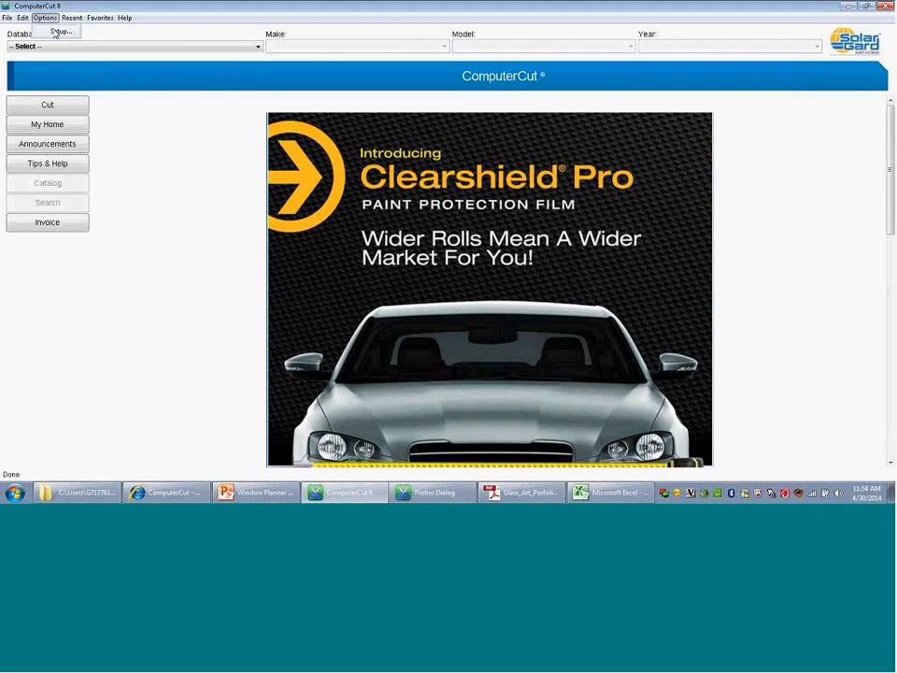
{"action": "left_click", "coordinate": [58, 30]}
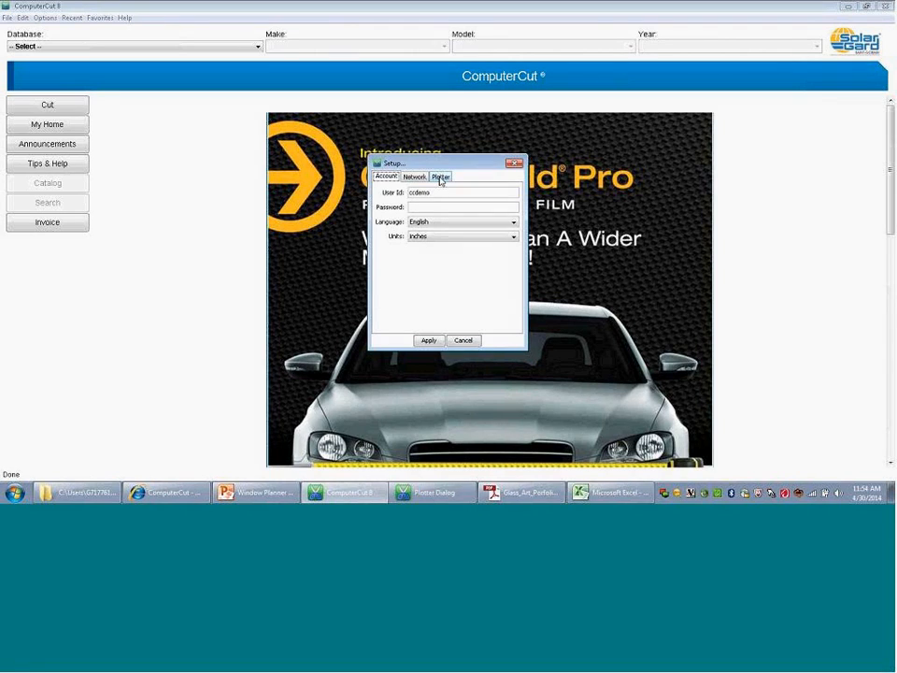
{"action": "left_click", "coordinate": [440, 176]}
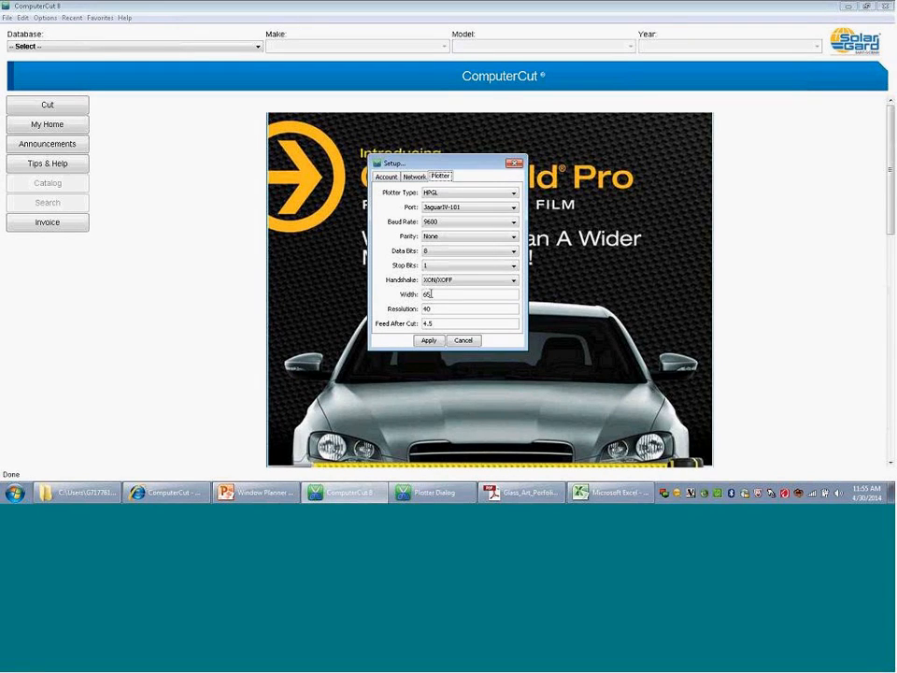
{"action": "left_click", "coordinate": [429, 341]}
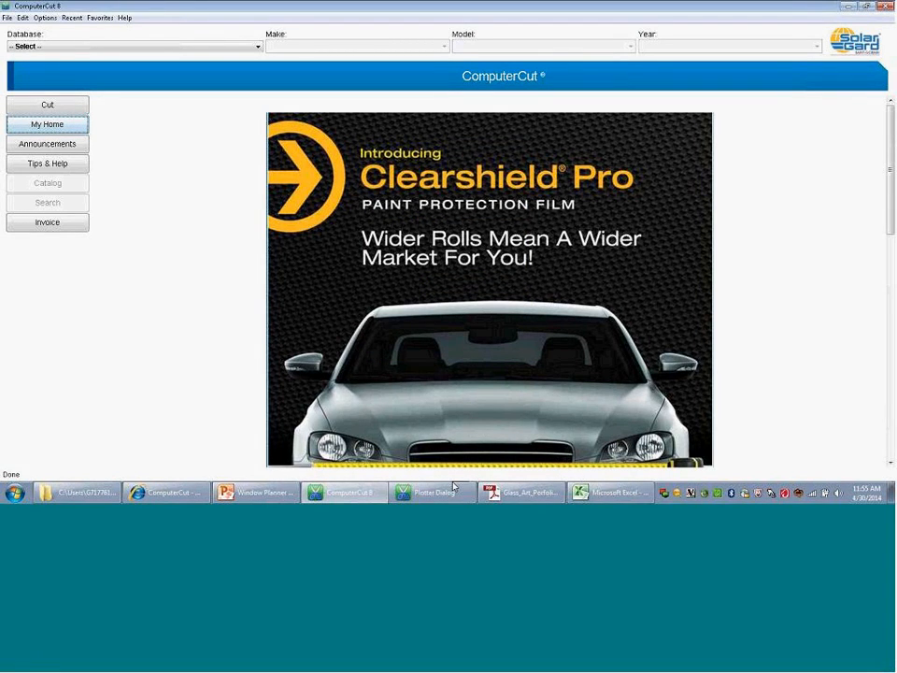
Step: Return to the plotter layout, apply a film width of 60 in the Window Planner, and close the planner
{"action": "mouse_move", "coordinate": [439, 495]}
{"action": "left_click", "coordinate": [383, 467]}
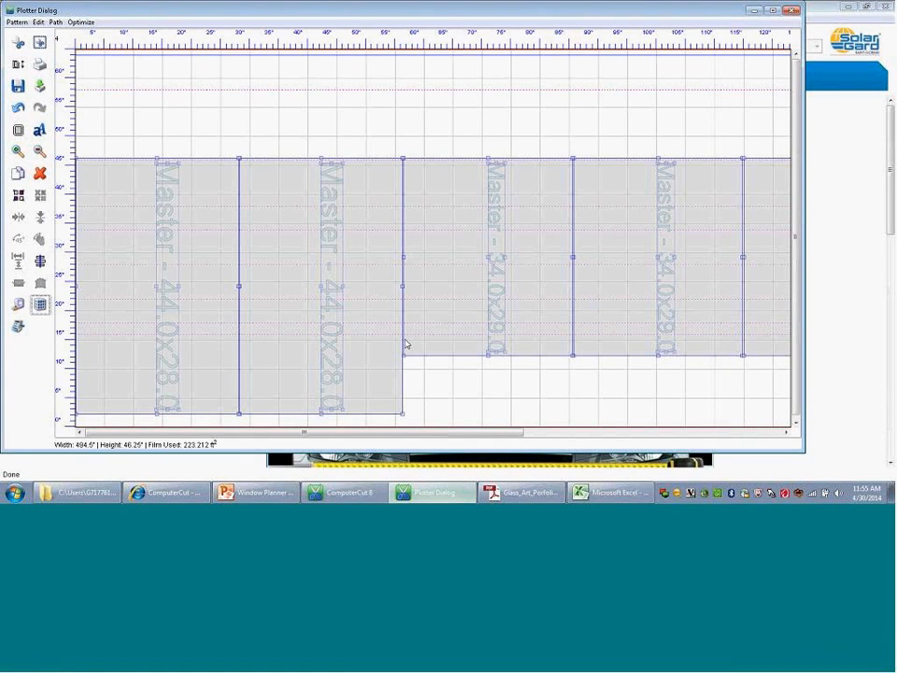
{"action": "left_click", "coordinate": [40, 309]}
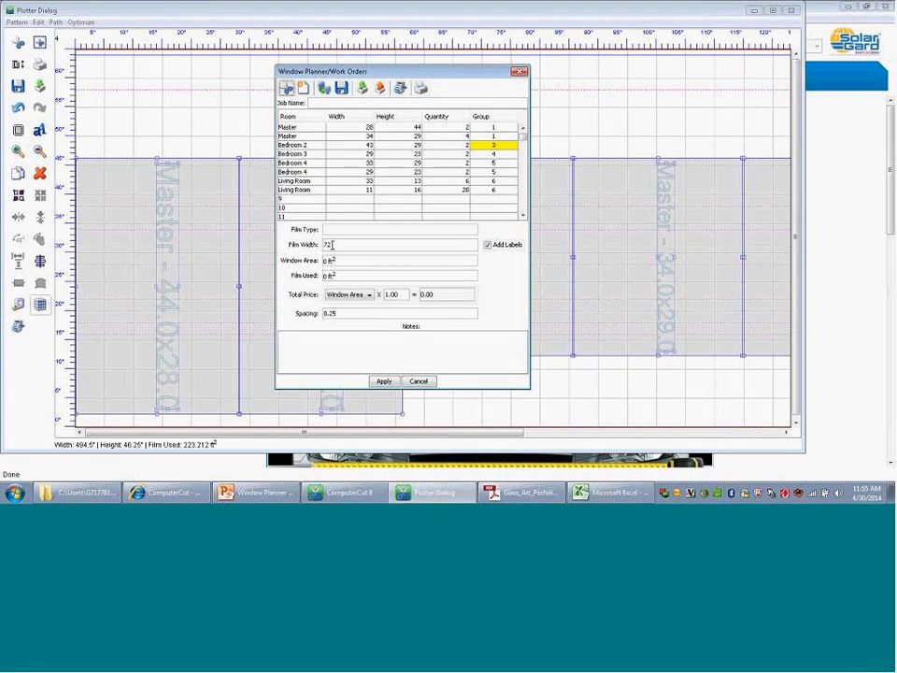
{"action": "left_click_drag", "start_coordinate": [328, 245], "coordinate": [321, 246]}
{"action": "type", "text": "60"}
{"action": "left_click", "coordinate": [384, 382]}
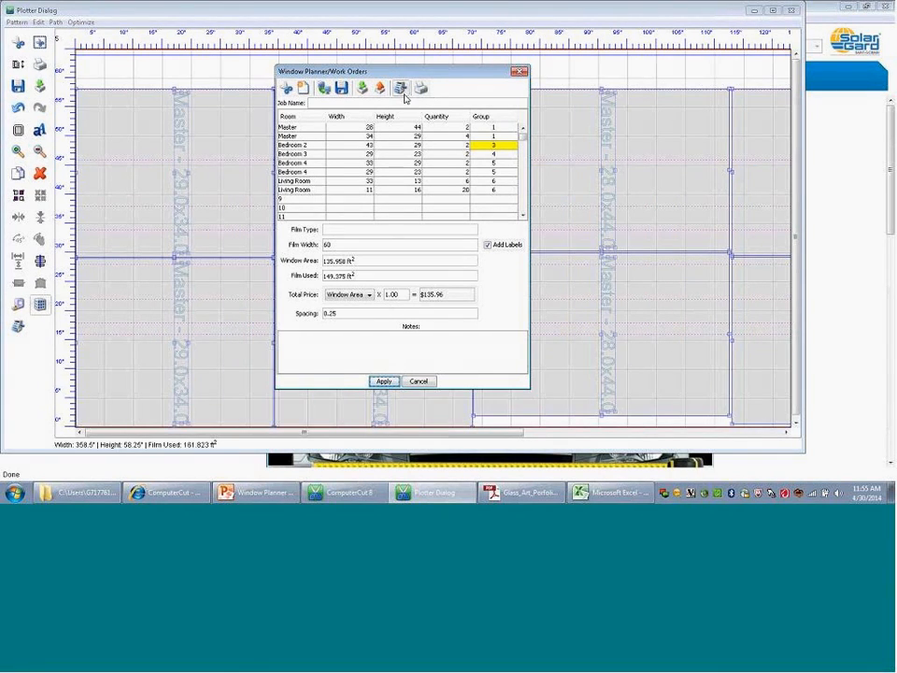
{"action": "left_click_drag", "start_coordinate": [387, 75], "coordinate": [530, 89]}
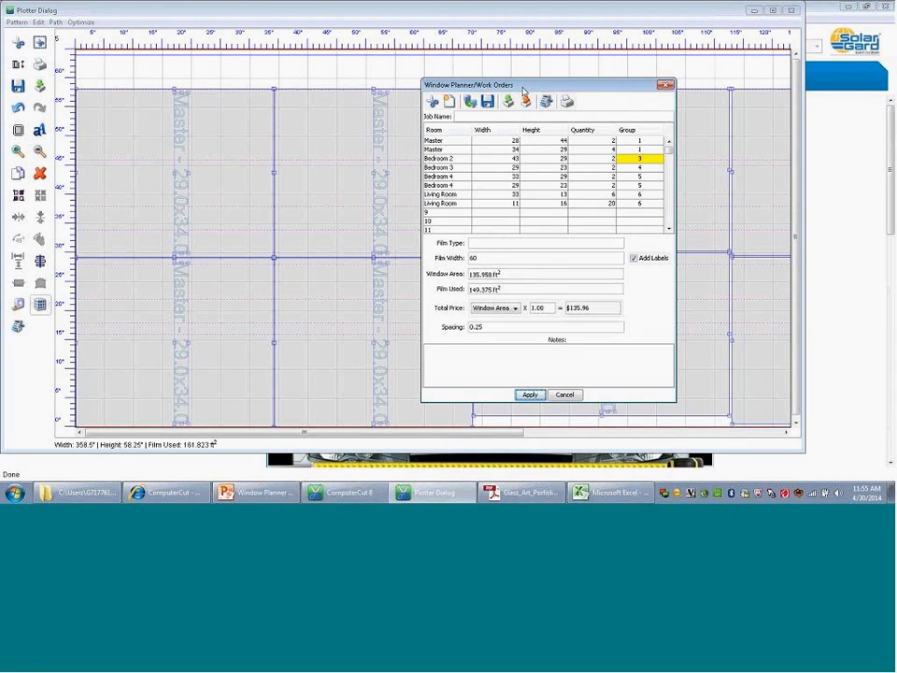
{"action": "left_click_drag", "start_coordinate": [522, 88], "coordinate": [537, 85]}
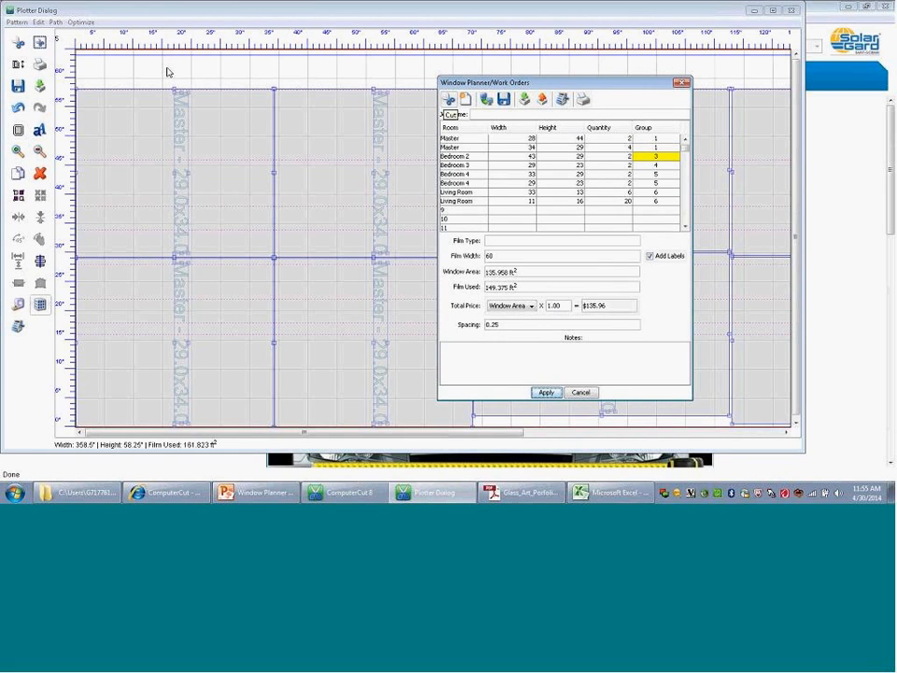
{"action": "left_click", "coordinate": [575, 396]}
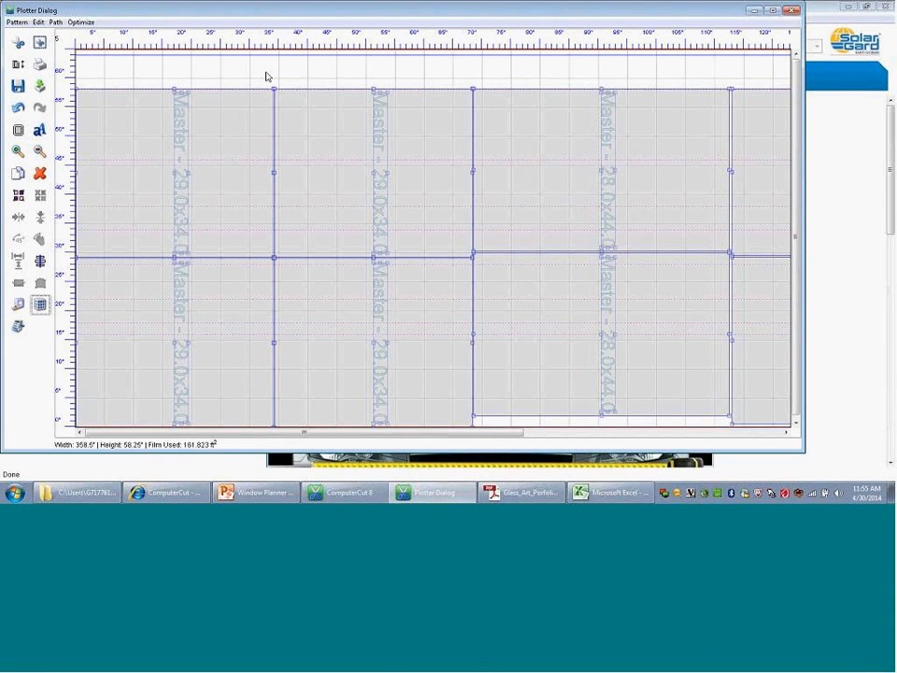
Step: Examine the spacing between the two upper Master 29.0x34.0 windows up close, and return to a wider overview of the layout
{"action": "left_click", "coordinate": [265, 76]}
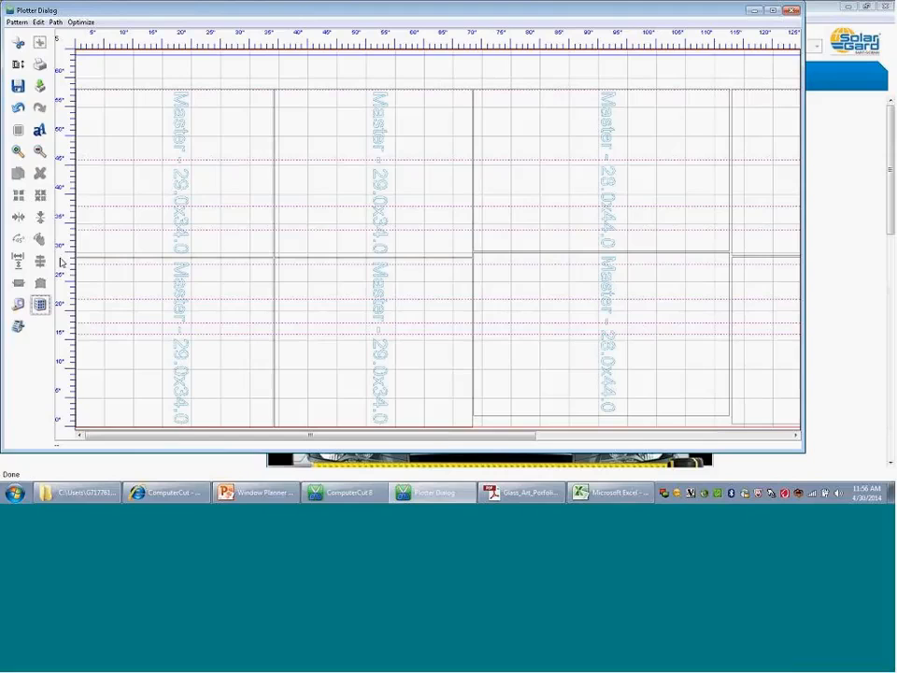
{"action": "left_click", "coordinate": [17, 152]}
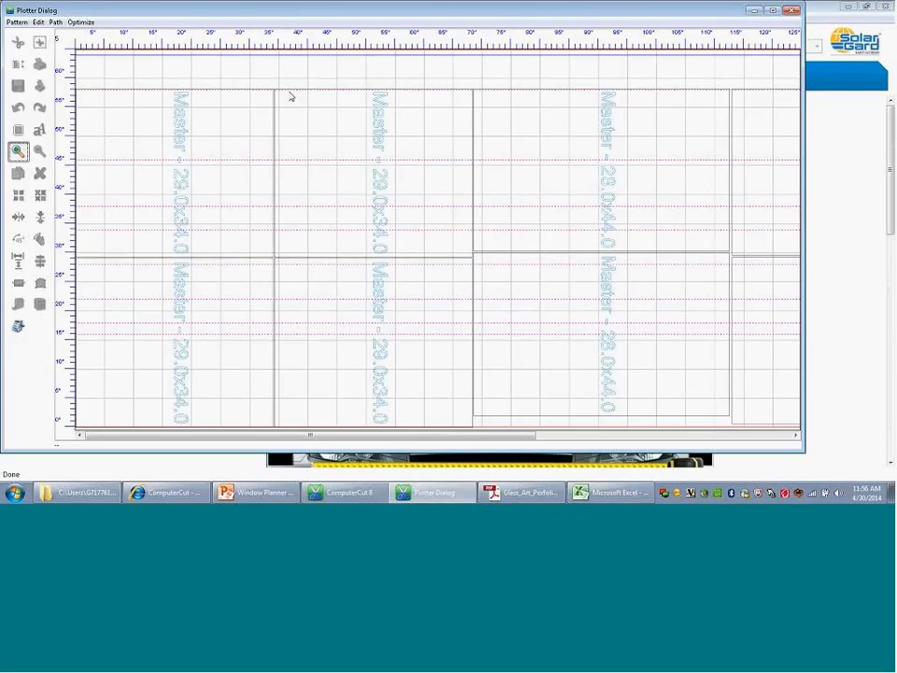
{"action": "left_click_drag", "start_coordinate": [262, 84], "coordinate": [299, 131]}
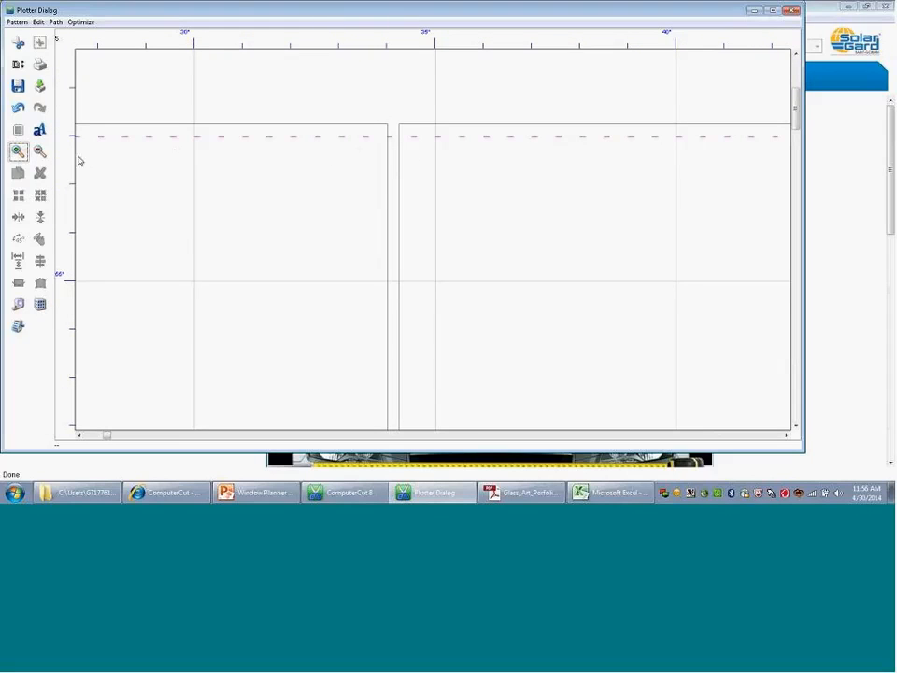
{"action": "left_click", "coordinate": [40, 152]}
{"action": "left_click", "coordinate": [41, 153]}
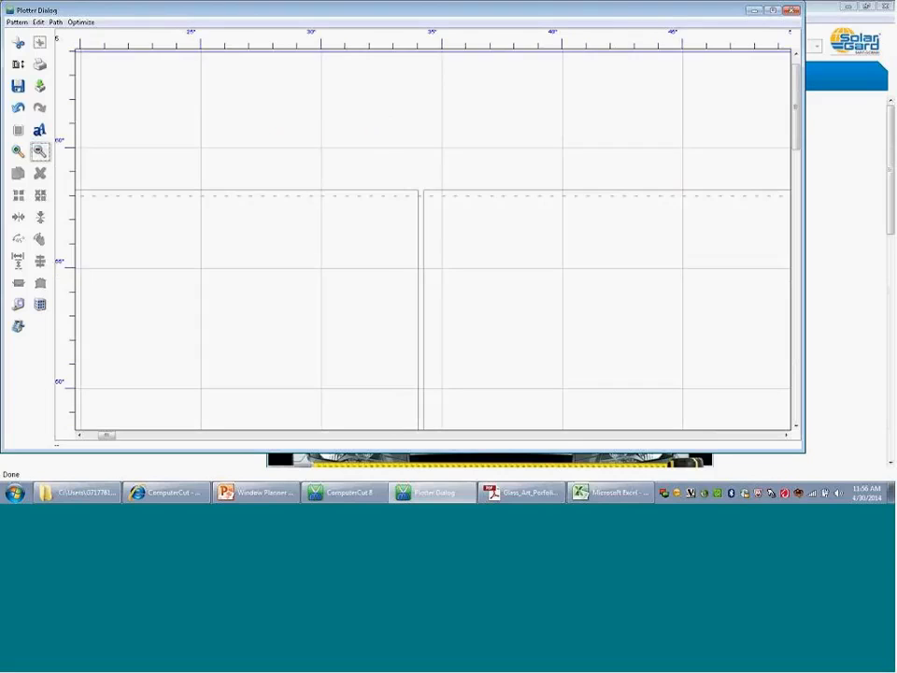
{"action": "left_click", "coordinate": [41, 153]}
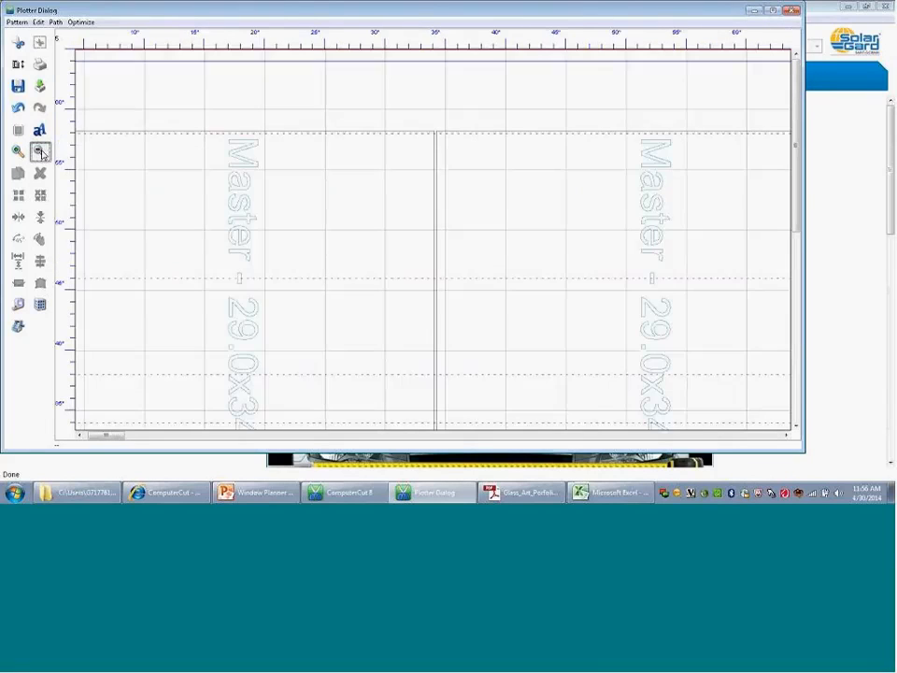
{"action": "left_click", "coordinate": [41, 153]}
{"action": "left_click", "coordinate": [41, 153]}
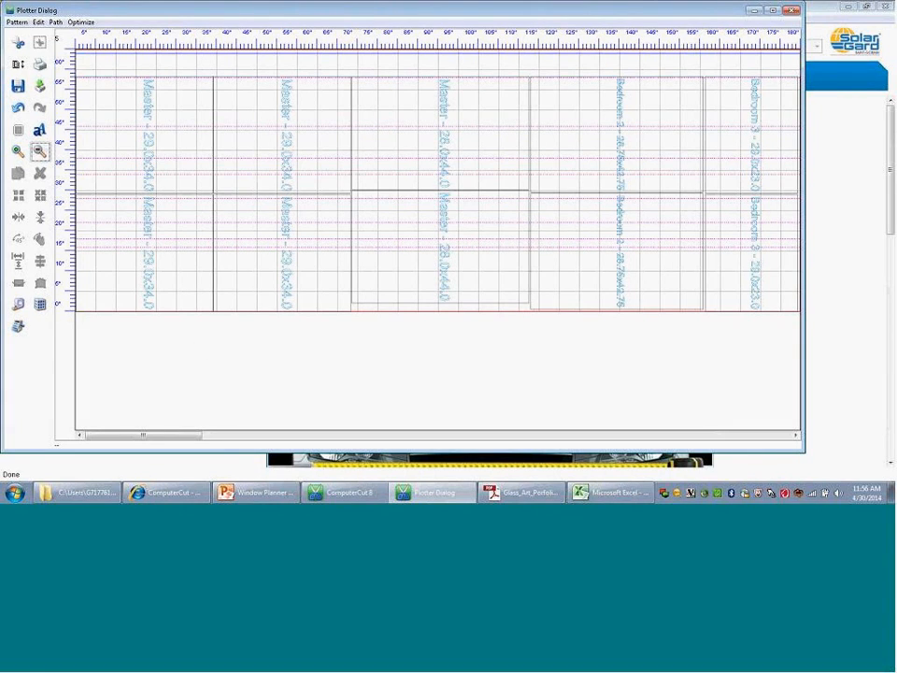
{"action": "left_click_drag", "start_coordinate": [549, 62], "coordinate": [532, 256]}
{"action": "left_click_drag", "start_coordinate": [527, 299], "coordinate": [73, 379]}
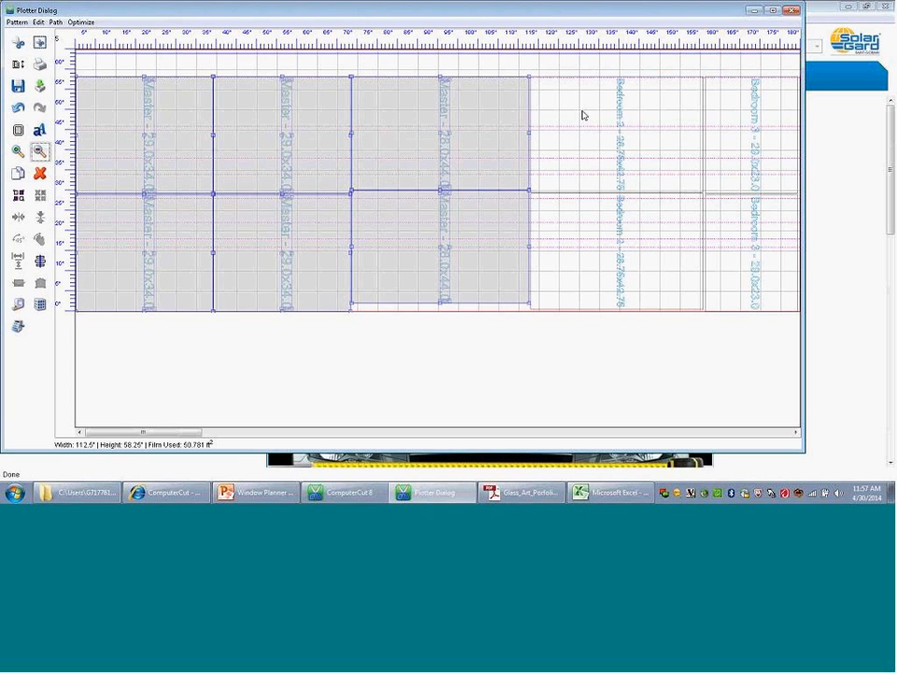
{"action": "left_click", "coordinate": [526, 68]}
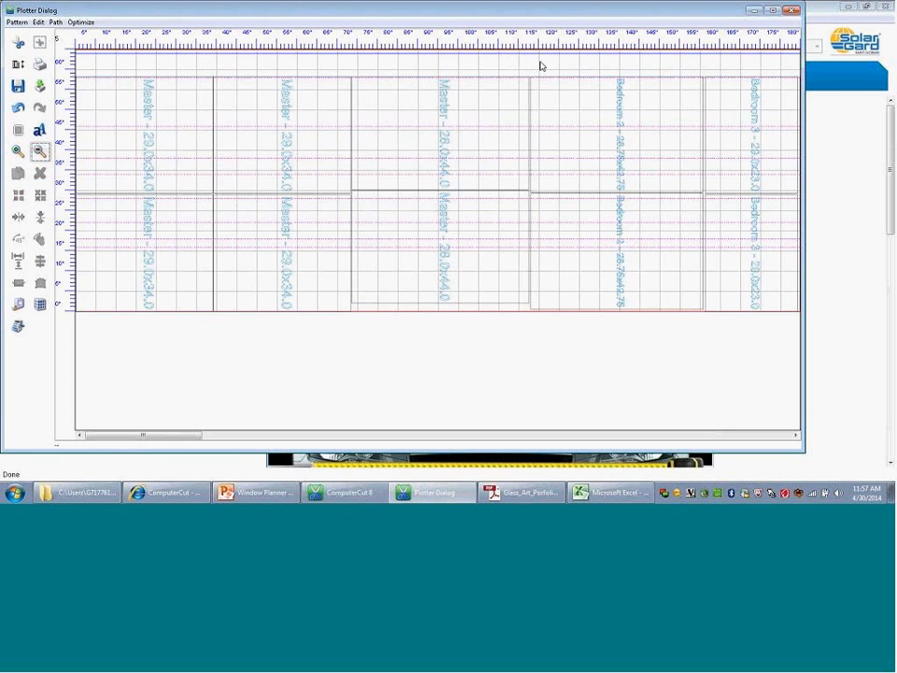
{"action": "left_click_drag", "start_coordinate": [540, 62], "coordinate": [73, 342]}
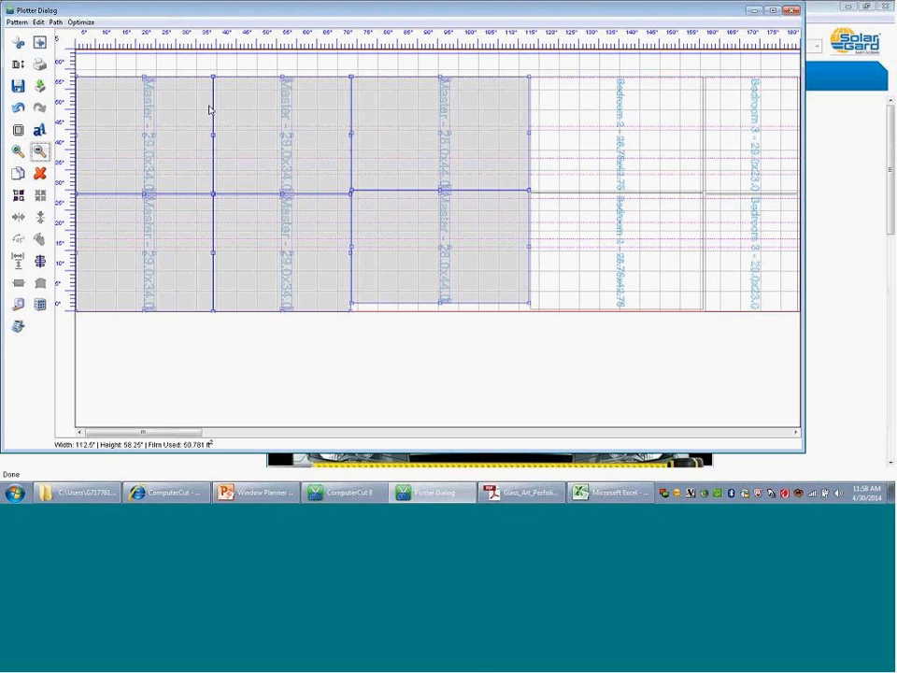
{"action": "mouse_move", "coordinate": [193, 93]}
{"action": "left_mouse_down"}
{"action": "mouse_move", "coordinate": [180, 71]}
{"action": "mouse_move", "coordinate": [193, 94]}
{"action": "left_mouse_up"}
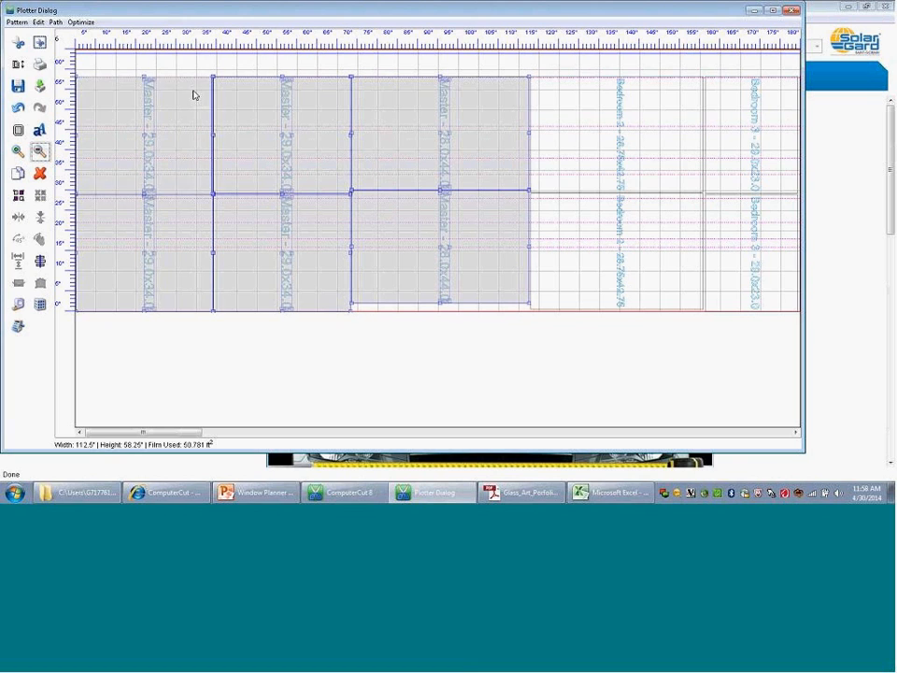
{"action": "left_click", "coordinate": [194, 94]}
Step: Cut only the six Master windows as a selection, plotted at coordinate (0,0), and clear the selection
{"action": "left_click_drag", "start_coordinate": [550, 59], "coordinate": [73, 344]}
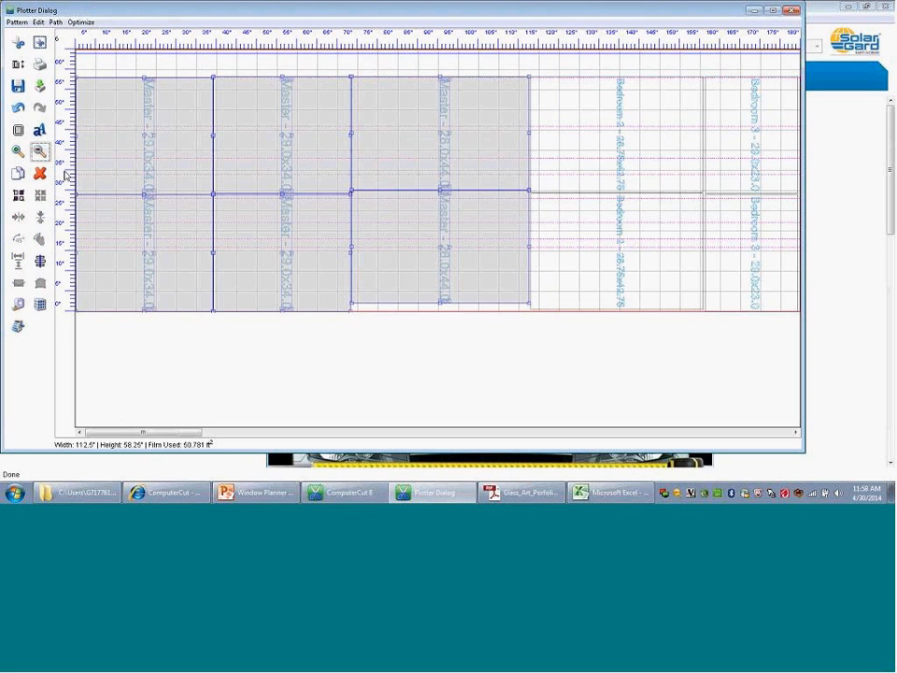
{"action": "left_click", "coordinate": [39, 42]}
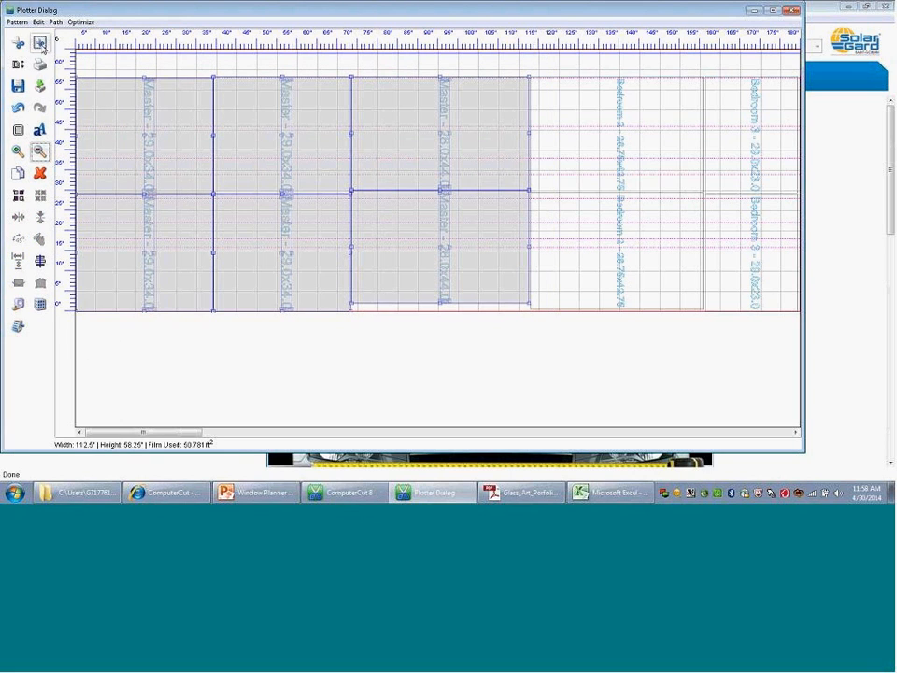
{"action": "left_click", "coordinate": [39, 43]}
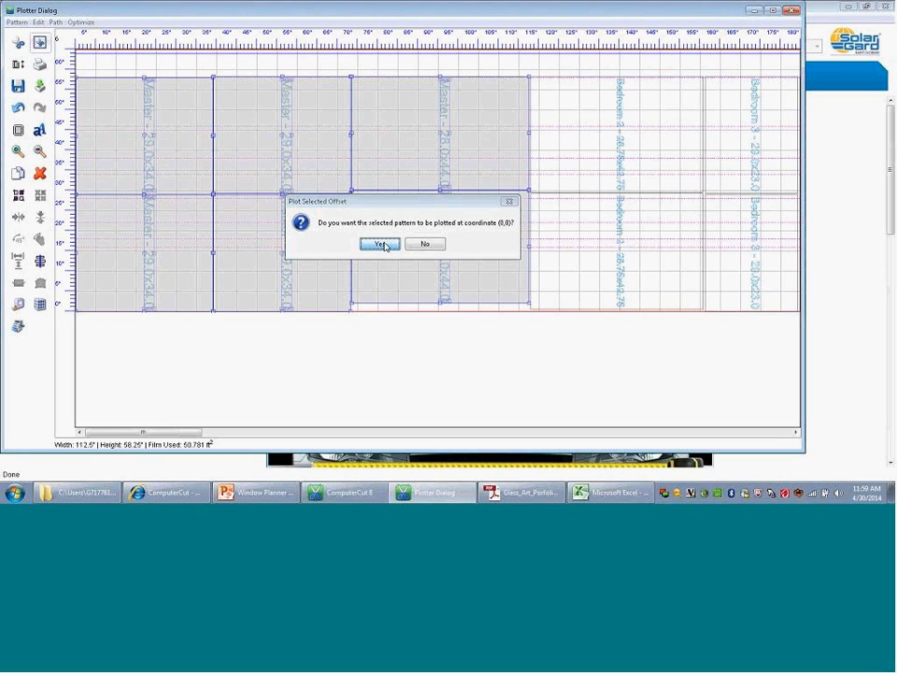
{"action": "left_click", "coordinate": [382, 245]}
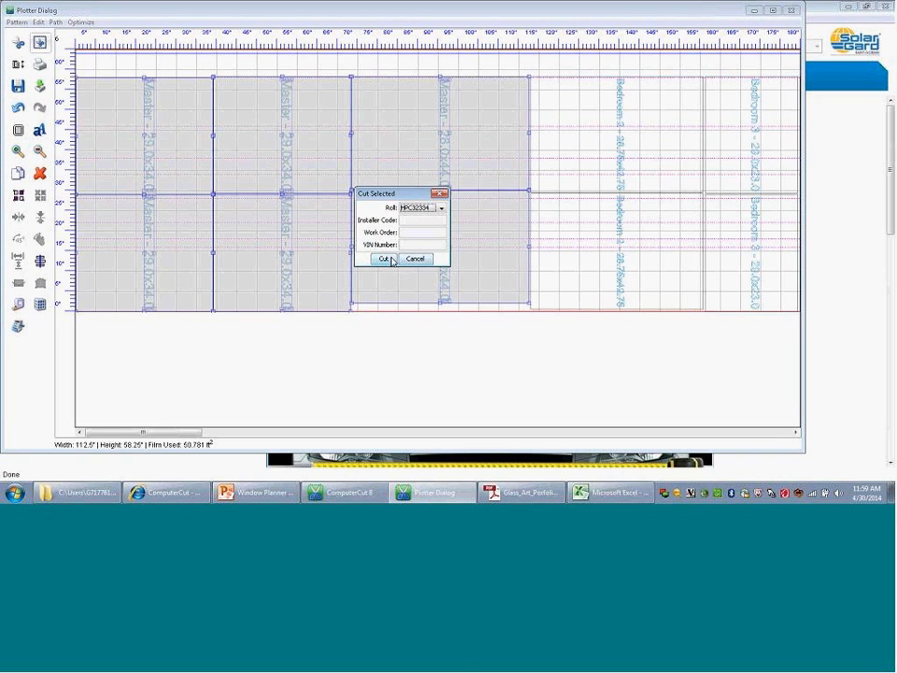
{"action": "left_click", "coordinate": [386, 259]}
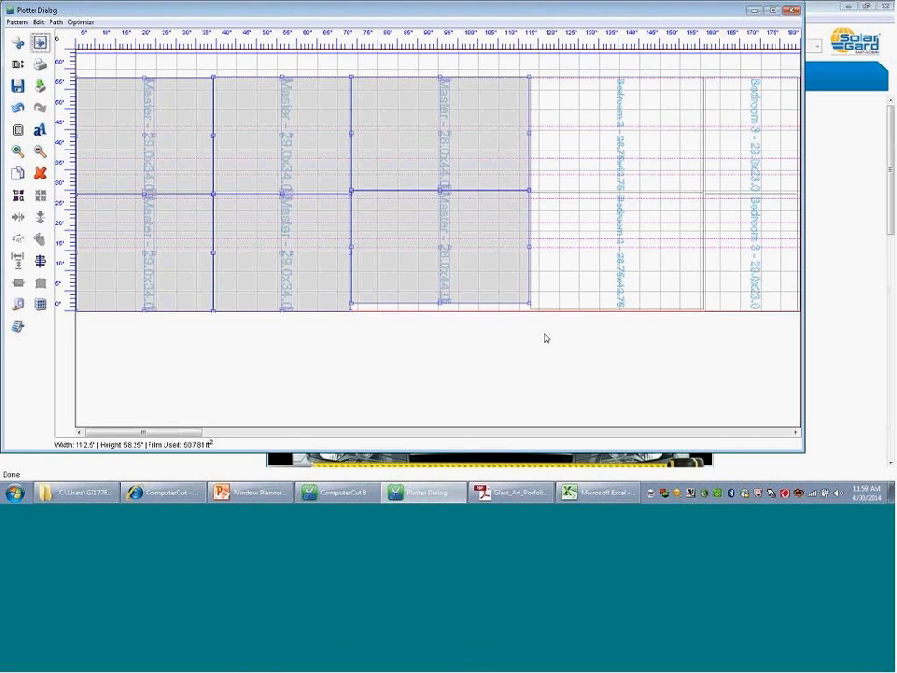
{"action": "left_click", "coordinate": [548, 67]}
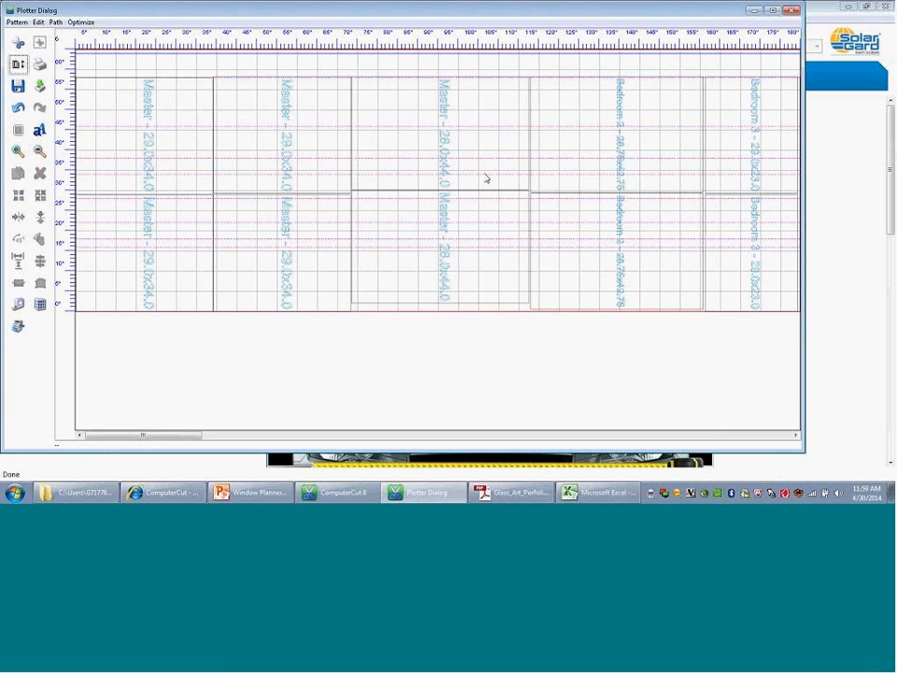
Step: Select the upper Master 28.0x44.0 window, the first block of Living Room windows and the four Bedroom 4 windows in turn
{"action": "left_click", "coordinate": [437, 178]}
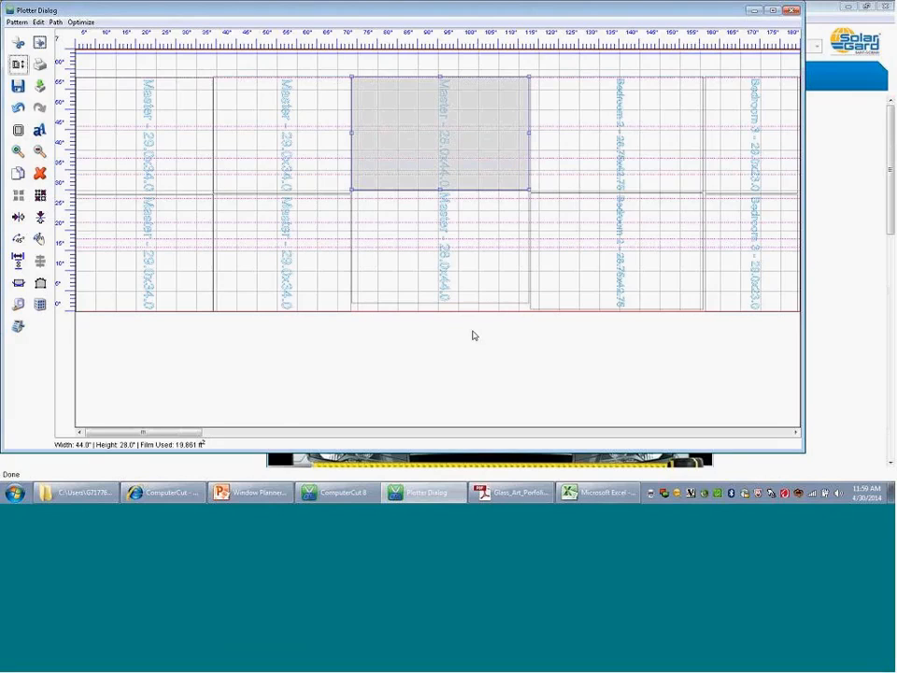
{"action": "left_click", "coordinate": [278, 434]}
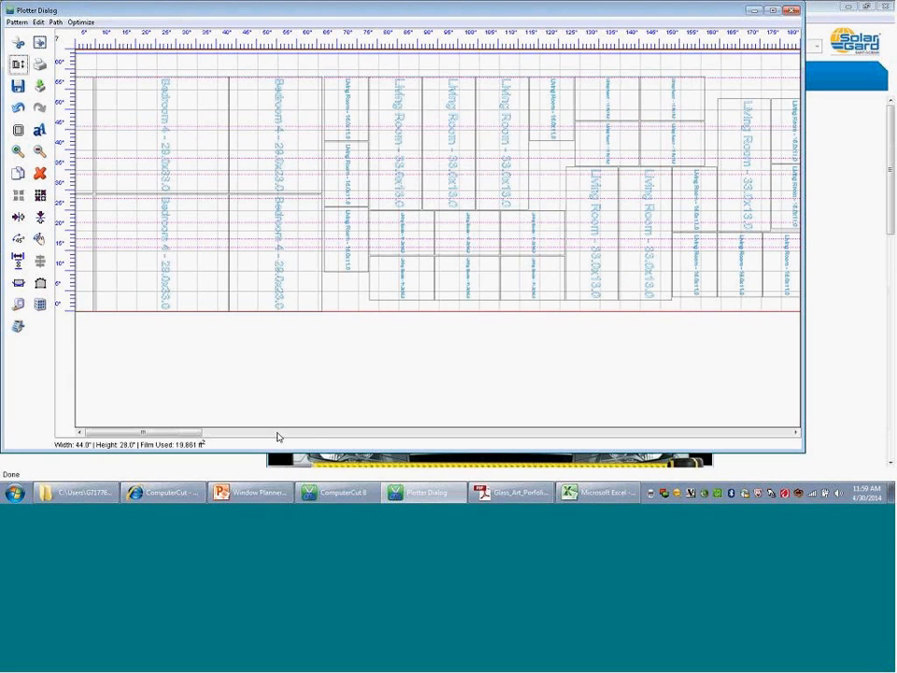
{"action": "left_click", "coordinate": [278, 433]}
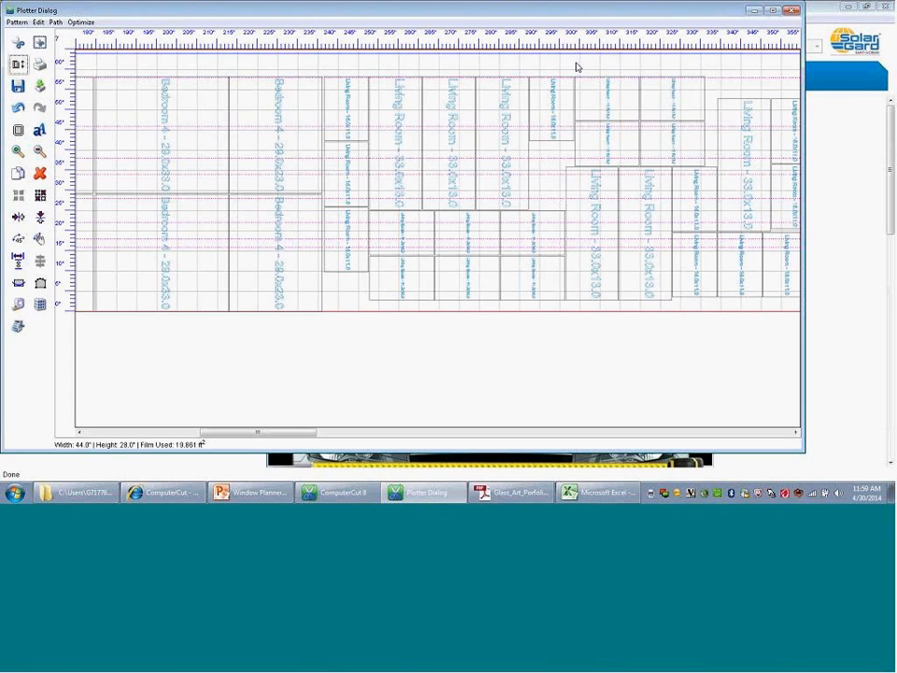
{"action": "left_click_drag", "start_coordinate": [576, 64], "coordinate": [323, 363]}
{"action": "left_click_drag", "start_coordinate": [321, 362], "coordinate": [321, 363]}
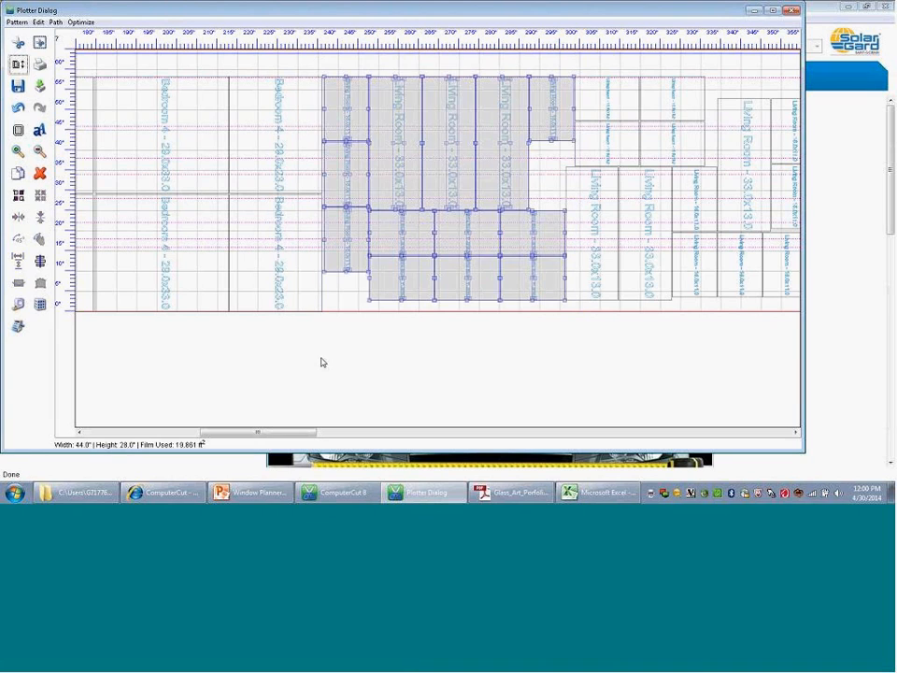
{"action": "left_click", "coordinate": [304, 62]}
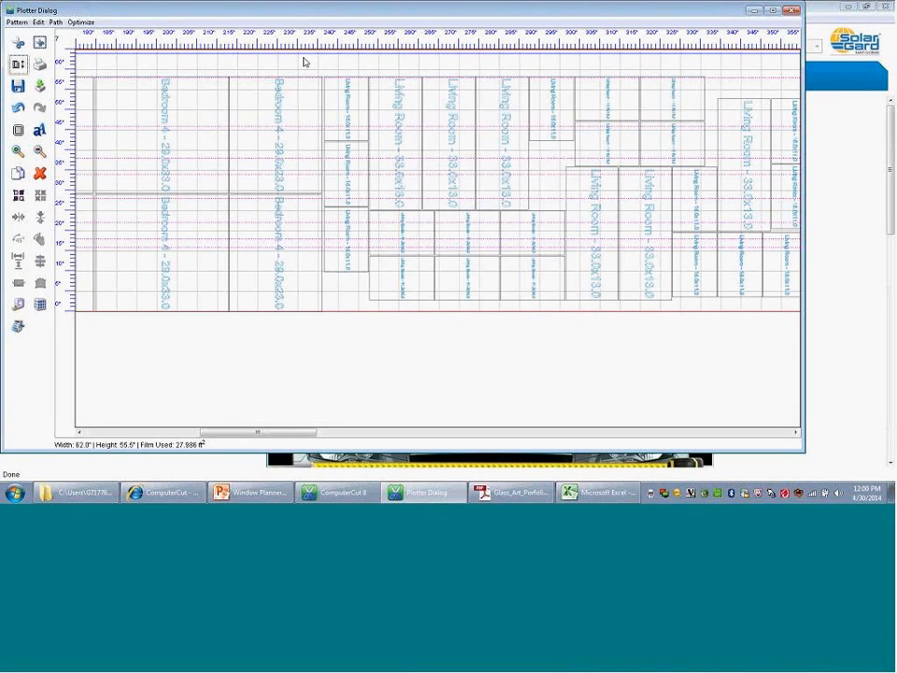
{"action": "left_click_drag", "start_coordinate": [342, 94], "coordinate": [92, 354]}
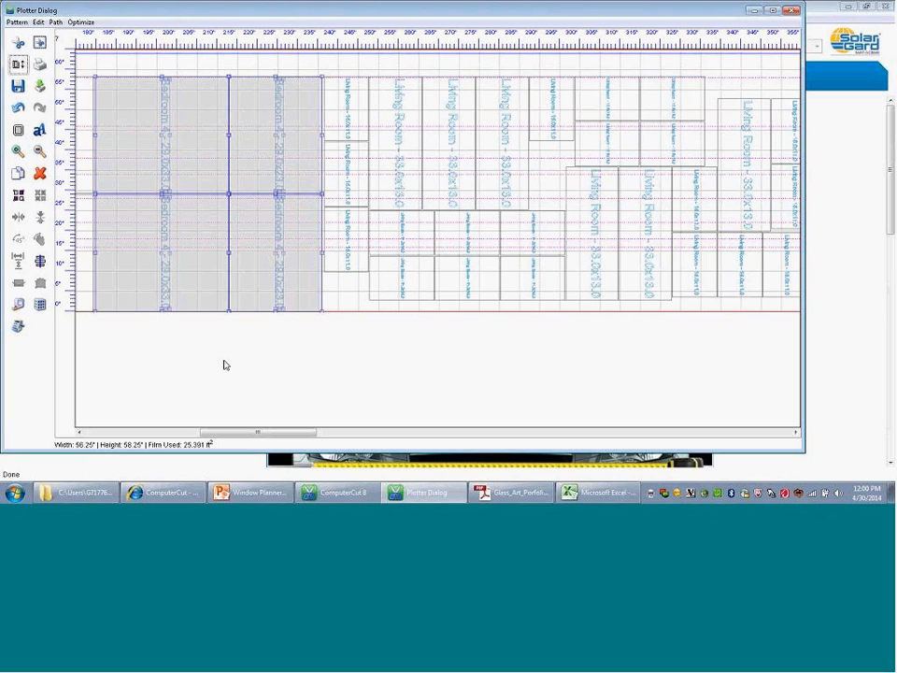
Step: Reopen the Window Planner, apply its current 60-inch-wide film plan, and enter the customer's surname as the job name
{"action": "left_click", "coordinate": [40, 305]}
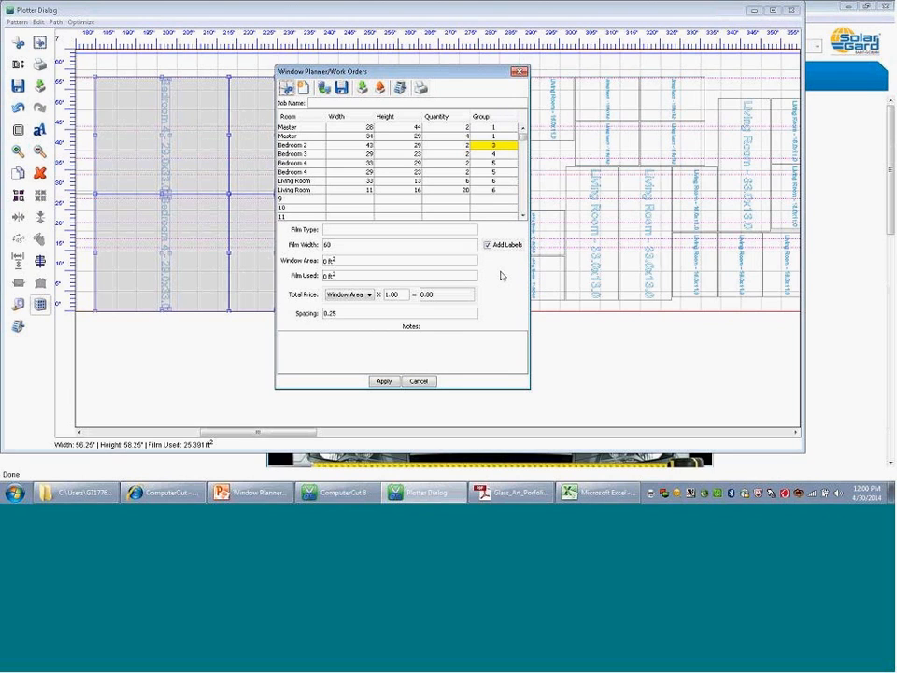
{"action": "left_click", "coordinate": [383, 381]}
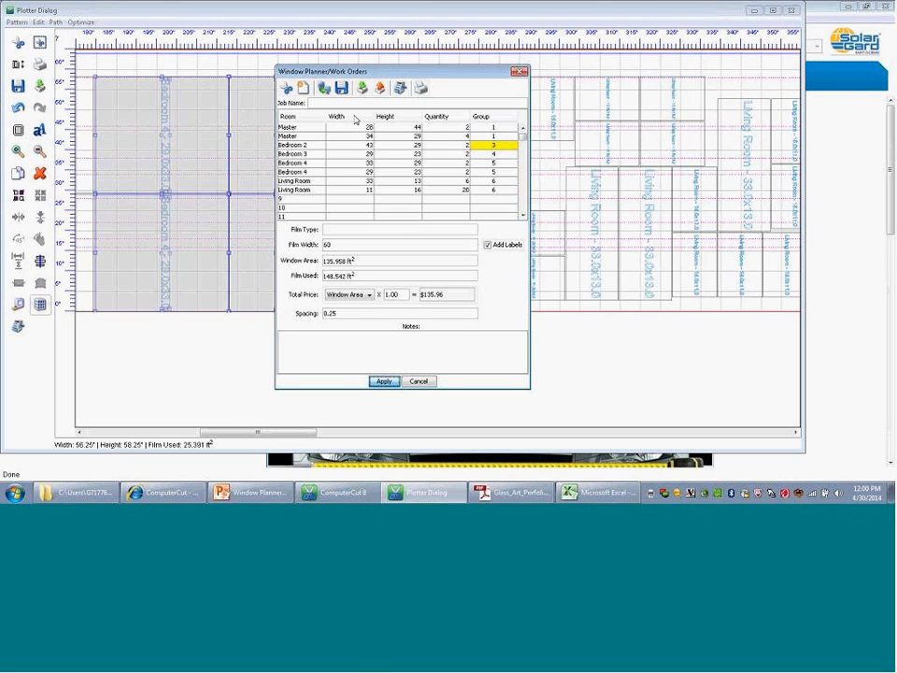
{"action": "left_click", "coordinate": [319, 101]}
{"action": "type", "text": "MI"}
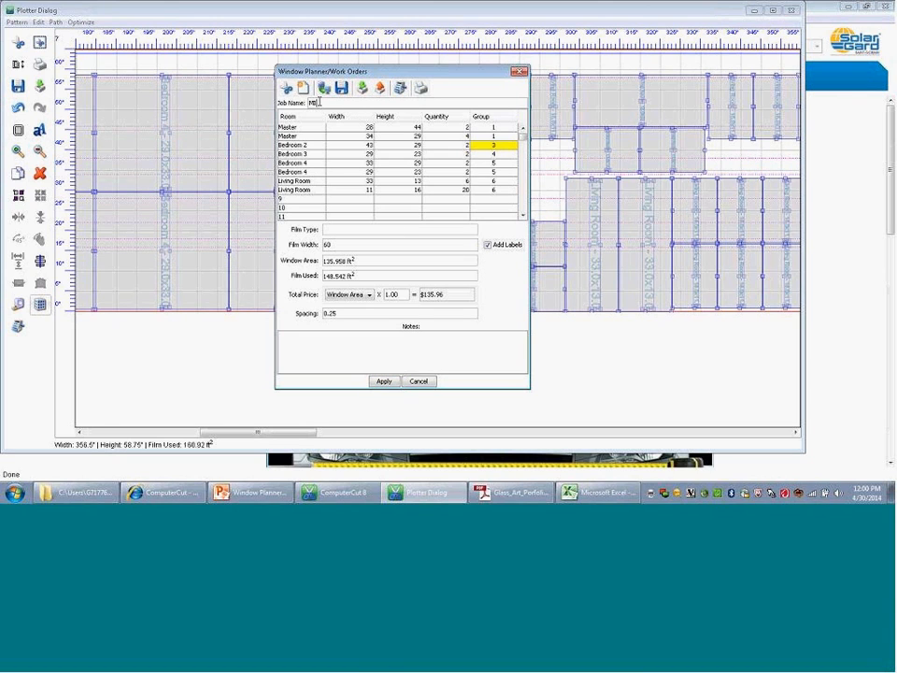
{"action": "type", "text": "ke"}
{"action": "key", "text": "BackSpace"}
{"action": "key", "text": "BackSpace"}
{"action": "type", "text": "ller"}
Step: Set the job's film type to Silver and add the note "Call customer coming. Brind ladder."
{"action": "left_click", "coordinate": [336, 232]}
{"action": "type", "text": "5"}
{"action": "type", "text": "ilver"}
{"action": "left_click", "coordinate": [312, 336]}
{"action": "type", "text": "Call customer coming. Brind"}
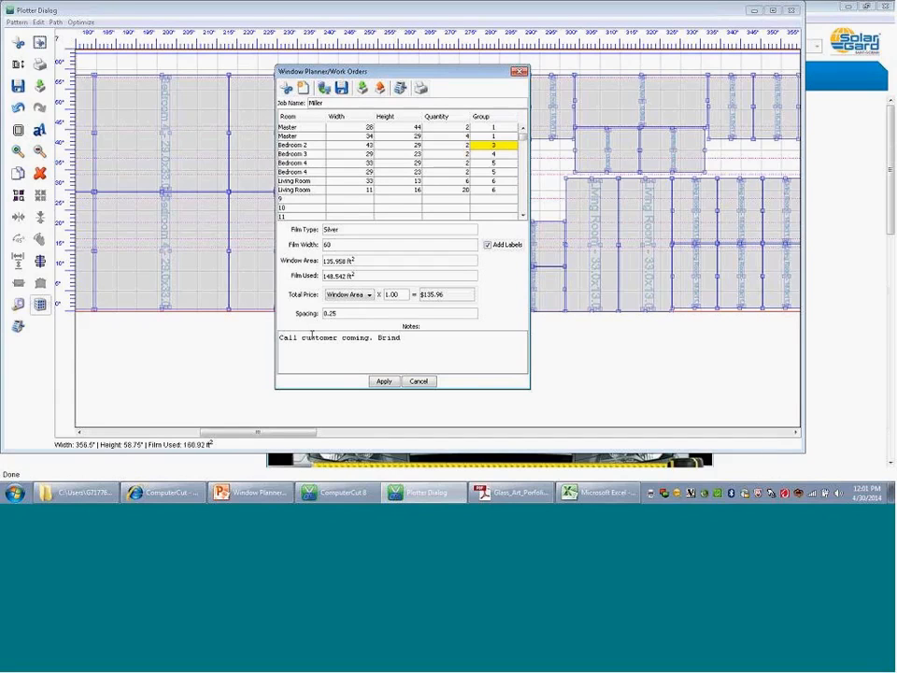
{"action": "type", "text": " ladder."}
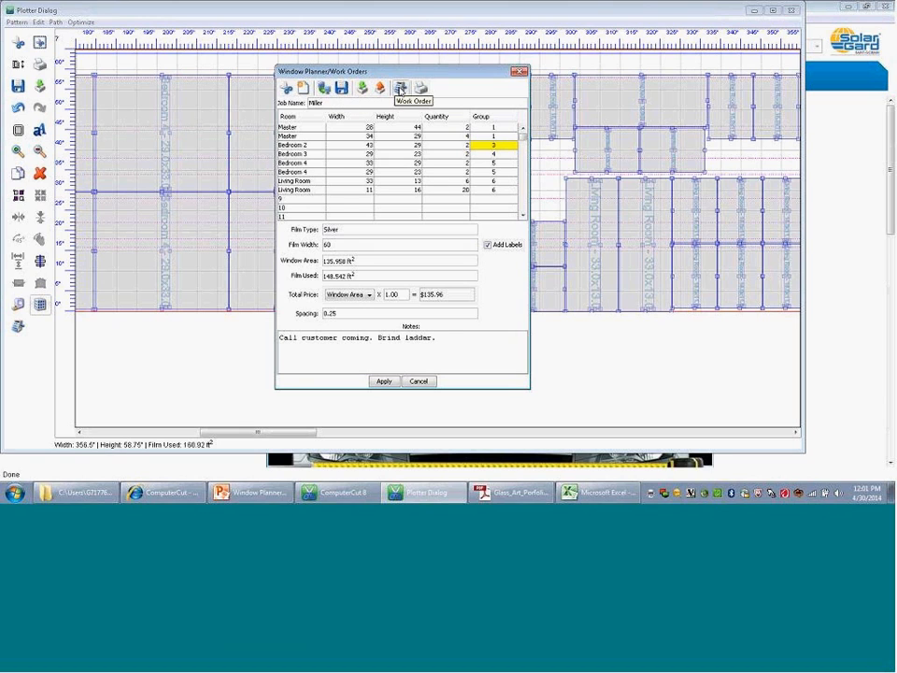
Step: Go from the planner to the online work orders and create an invoice from Window Planner Demo showing film type, room and quantity
{"action": "left_click", "coordinate": [400, 89]}
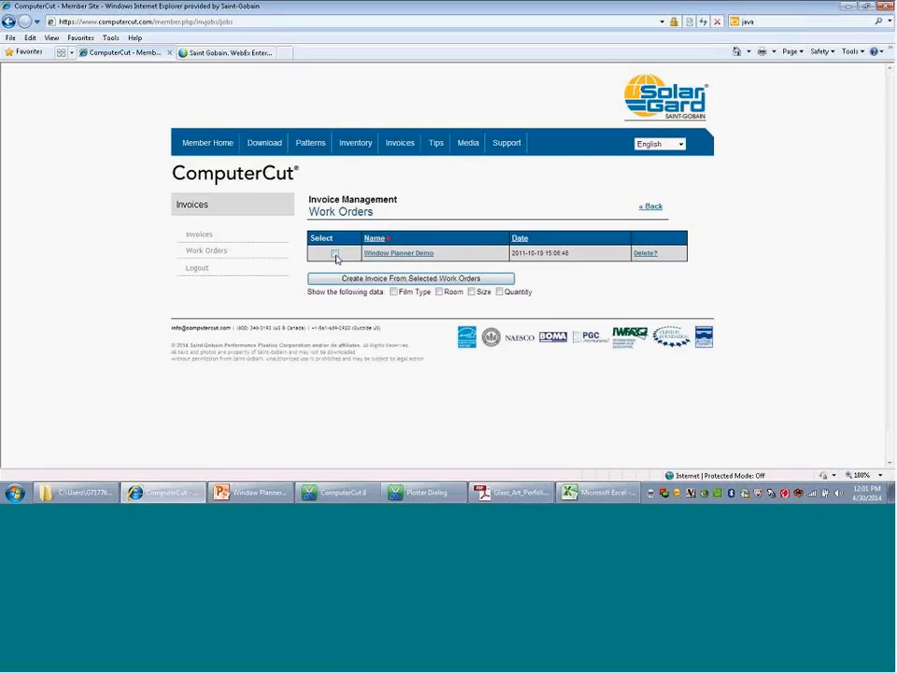
{"action": "left_click", "coordinate": [334, 253]}
{"action": "left_click", "coordinate": [439, 293]}
{"action": "left_click", "coordinate": [499, 292]}
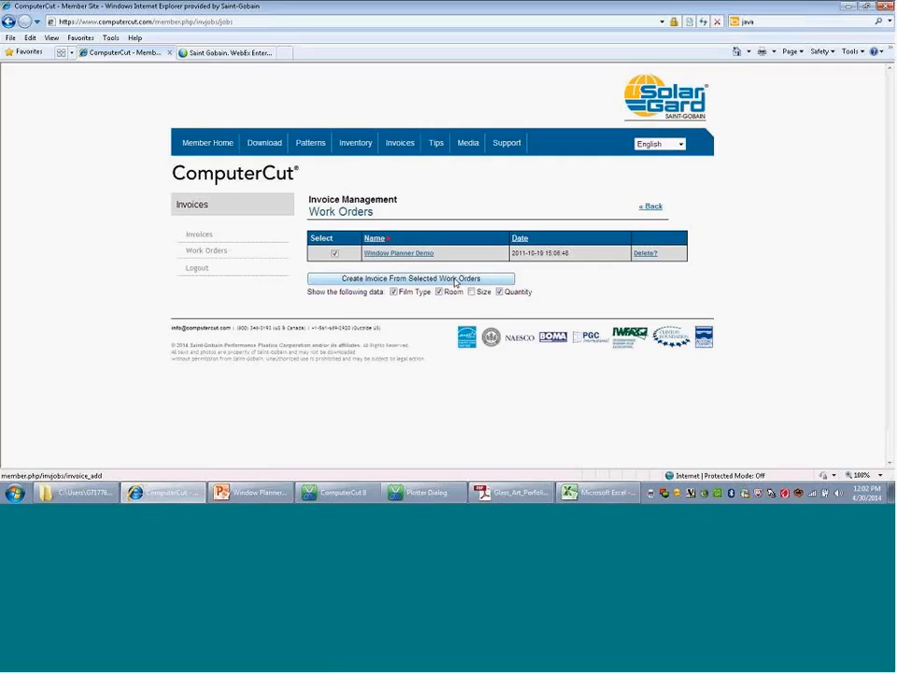
{"action": "left_click", "coordinate": [455, 281]}
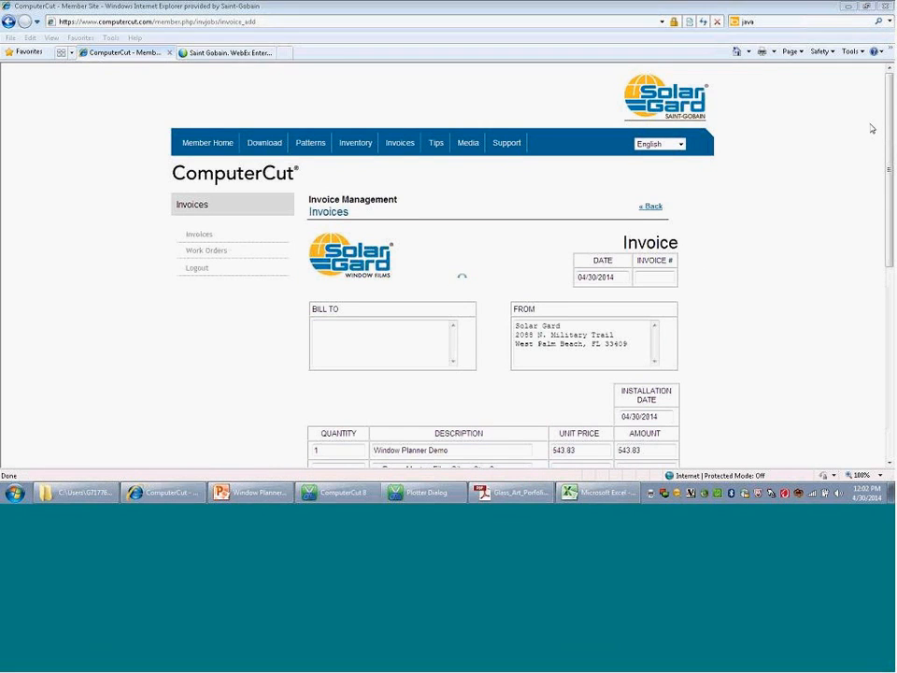
Step: Review the whole invoice, including its header, billing fields, room line items, total and saving options
{"action": "left_click", "coordinate": [890, 91]}
{"action": "left_click_drag", "start_coordinate": [890, 91], "coordinate": [890, 330]}
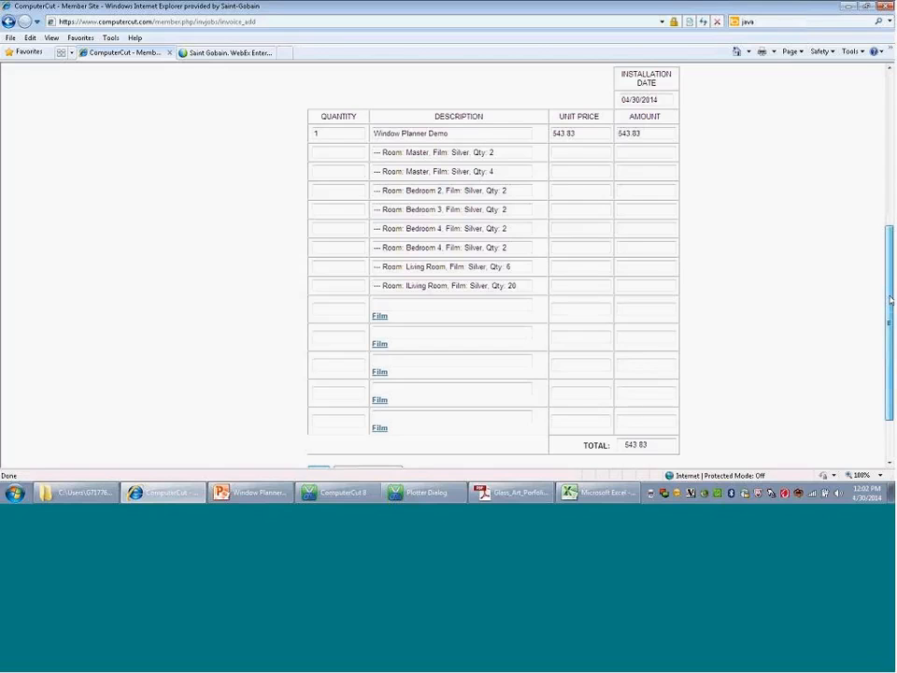
{"action": "left_click_drag", "start_coordinate": [891, 320], "coordinate": [890, 343]}
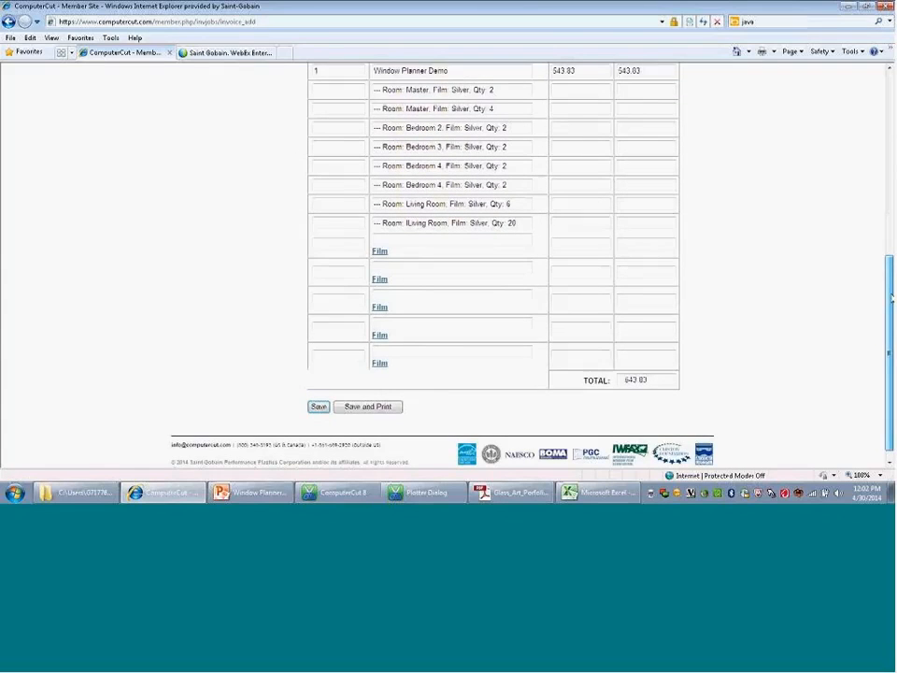
{"action": "scroll", "coordinate": [874, 184], "scroll_direction": "up", "scroll_amount": 2}
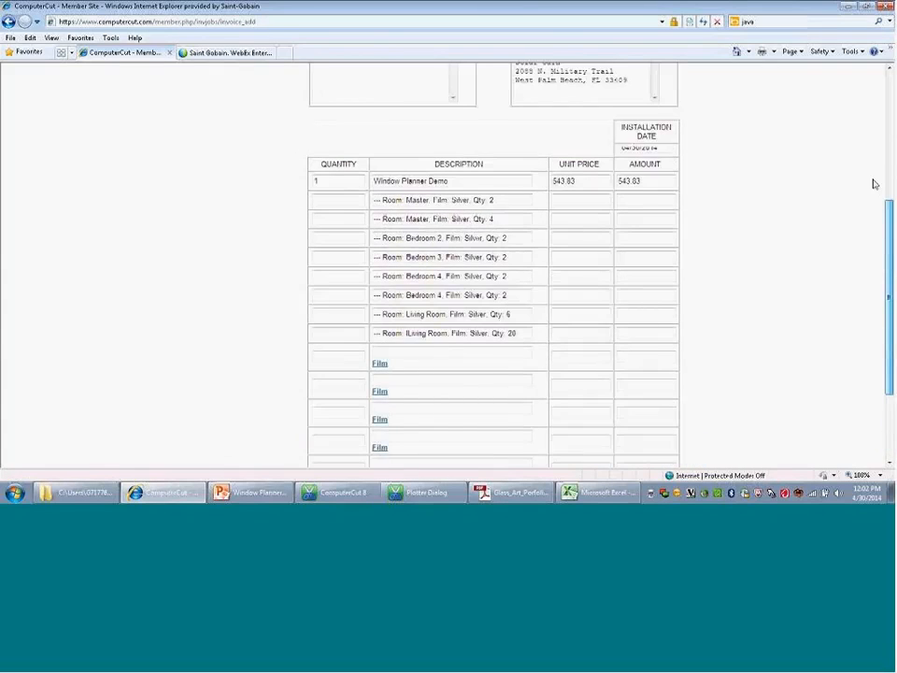
{"action": "scroll", "coordinate": [874, 184], "scroll_direction": "up", "scroll_amount": 3}
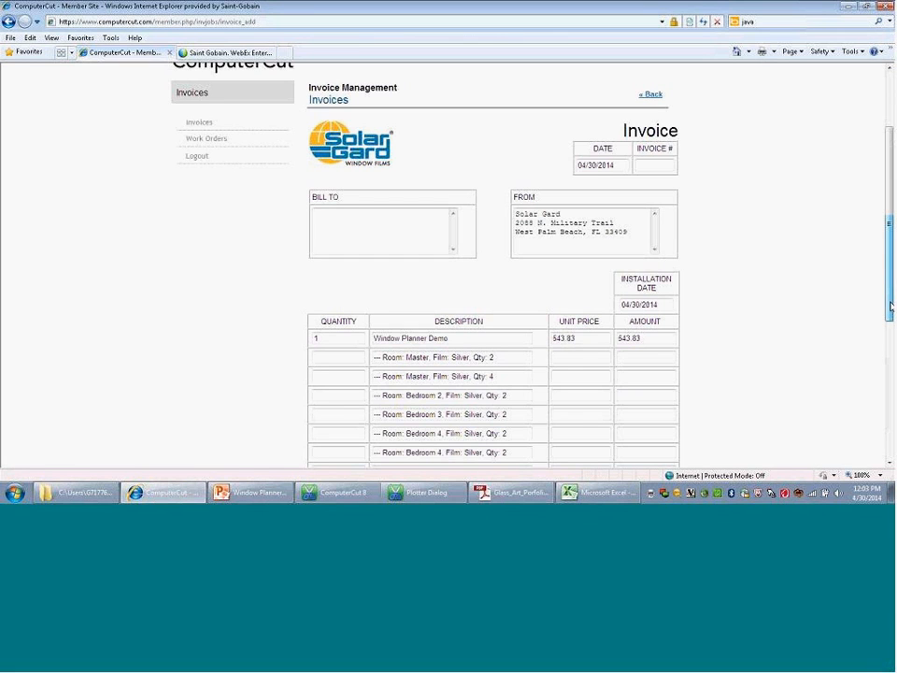
{"action": "left_click_drag", "start_coordinate": [885, 296], "coordinate": [883, 241]}
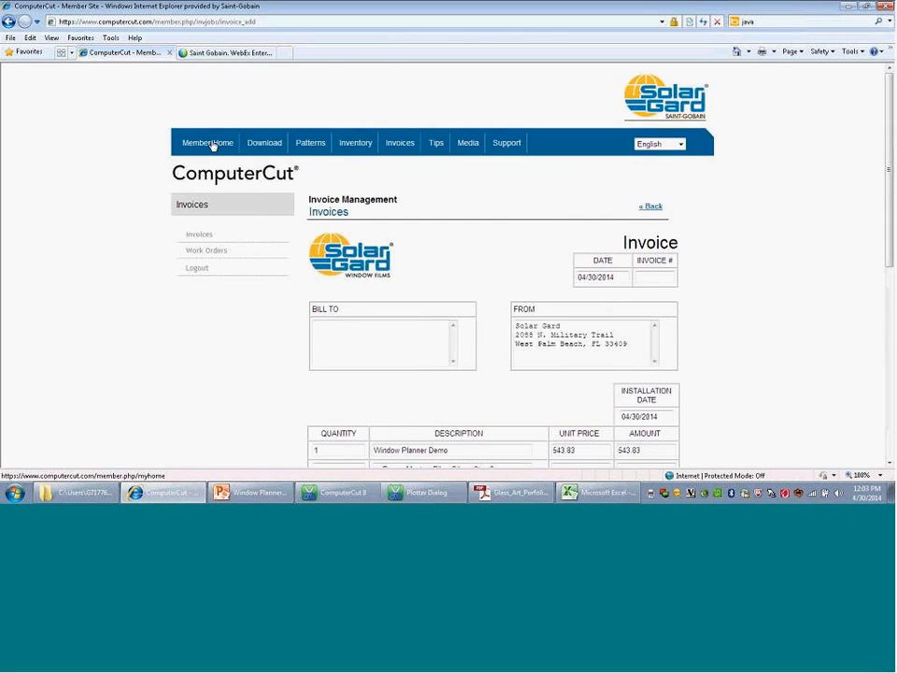
Step: Open the account info from the member home page and examine the contact fields and the invoice logo setting
{"action": "left_click", "coordinate": [214, 146]}
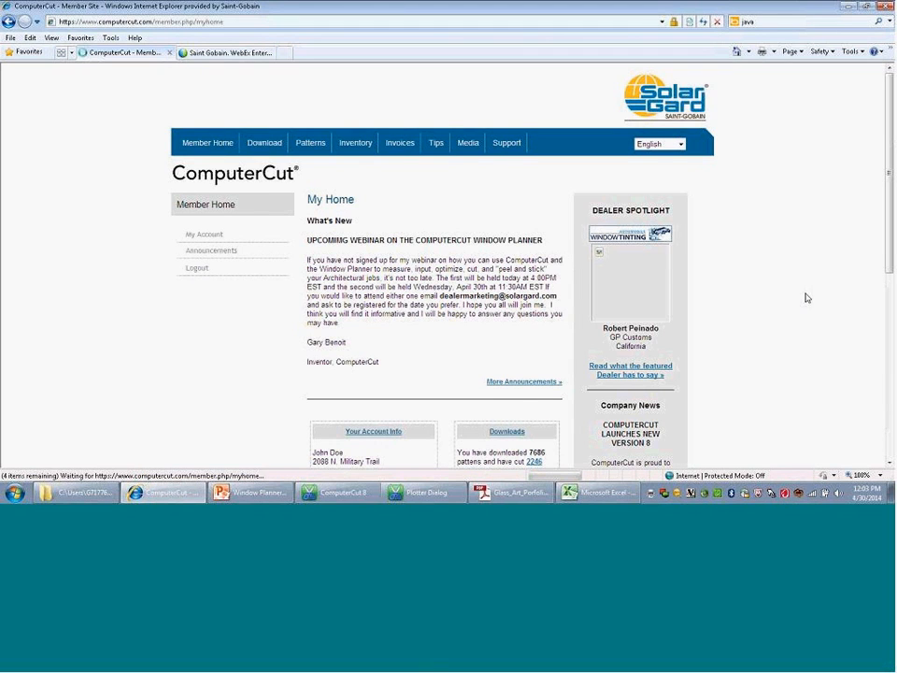
{"action": "left_click", "coordinate": [379, 435]}
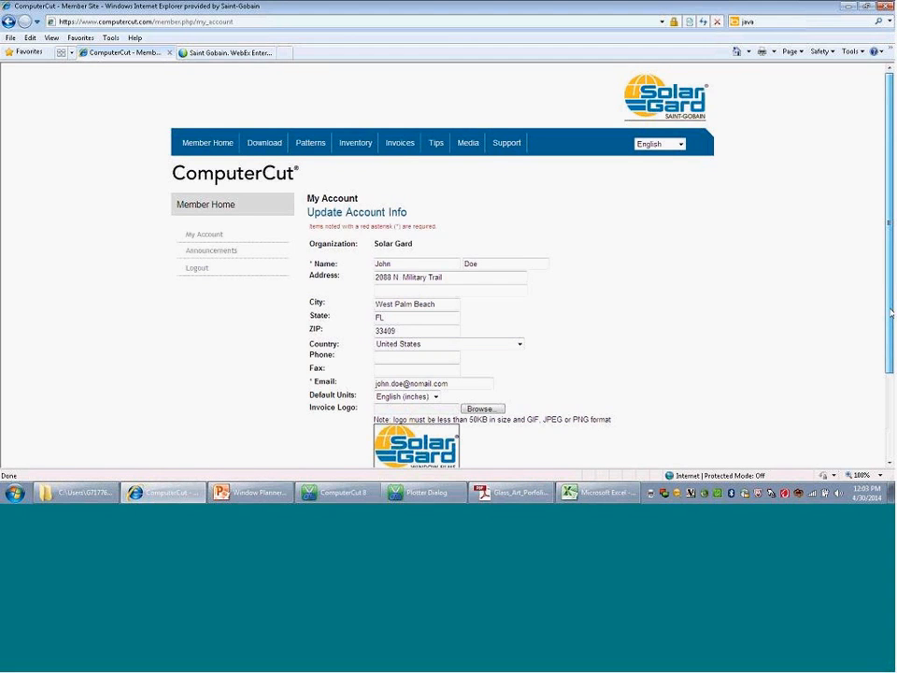
{"action": "left_click_drag", "start_coordinate": [890, 313], "coordinate": [889, 390]}
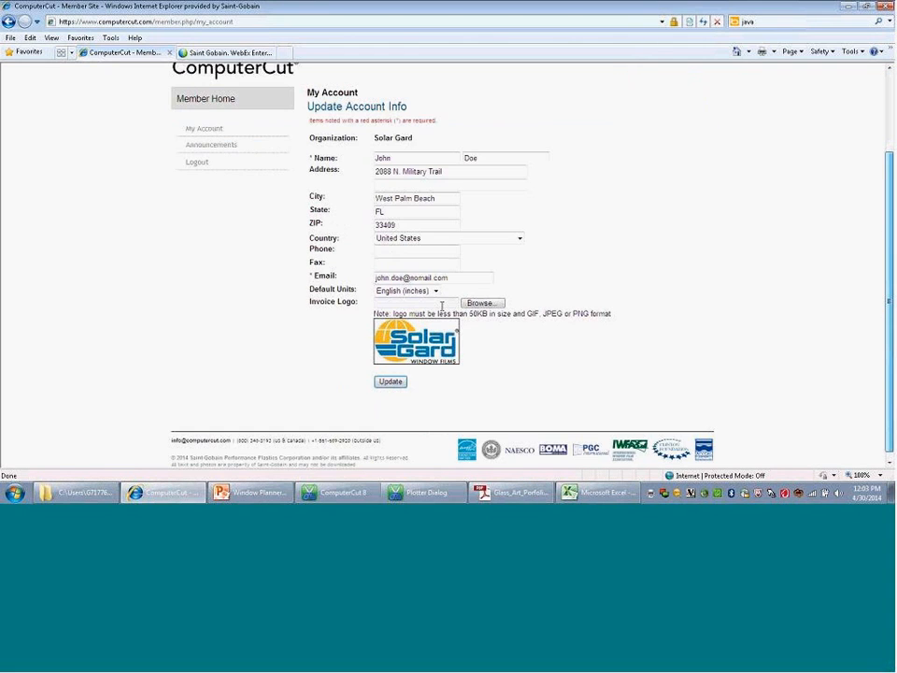
{"action": "scroll", "coordinate": [475, 309], "scroll_direction": "down", "scroll_amount": 1}
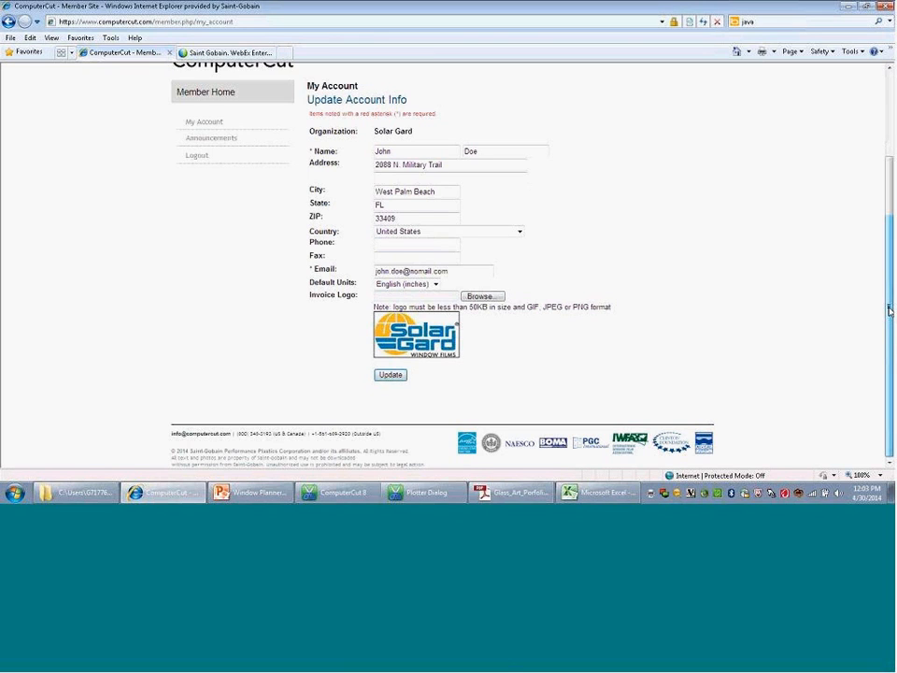
{"action": "left_click_drag", "start_coordinate": [890, 311], "coordinate": [891, 292]}
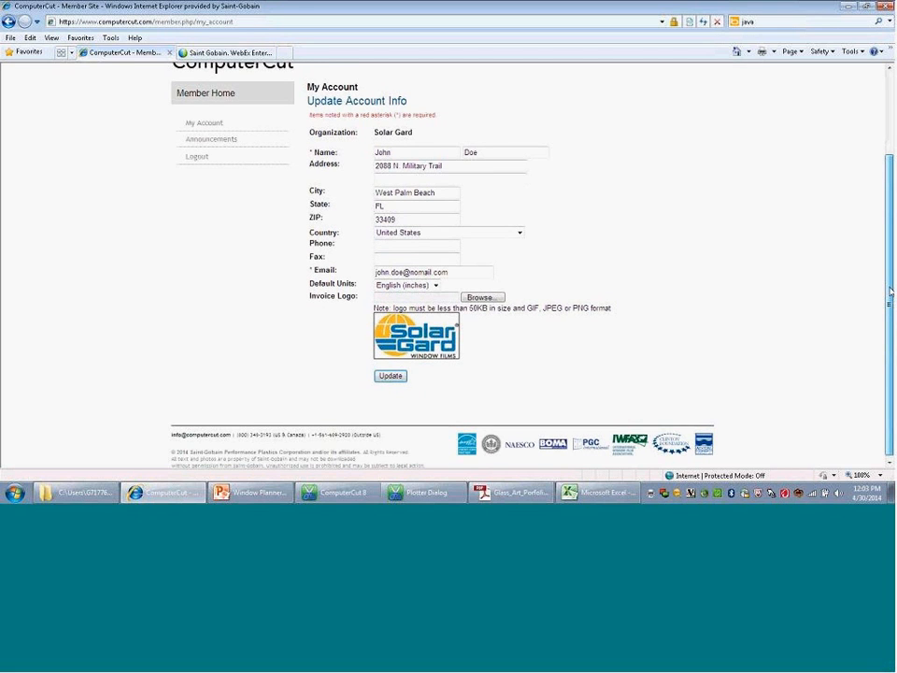
{"action": "scroll", "coordinate": [705, 363], "scroll_direction": "up", "scroll_amount": 3}
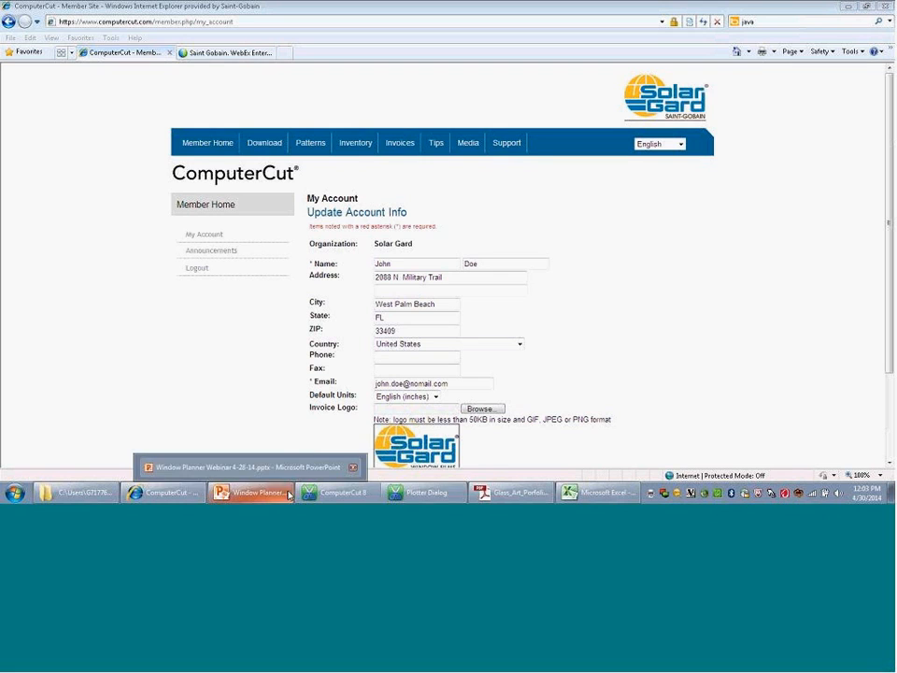
Step: Return briefly to the plotter layout, switch to the Window Planner Webinar presentation in PowerPoint, and start the slide show from slide 7
{"action": "left_click", "coordinate": [404, 495]}
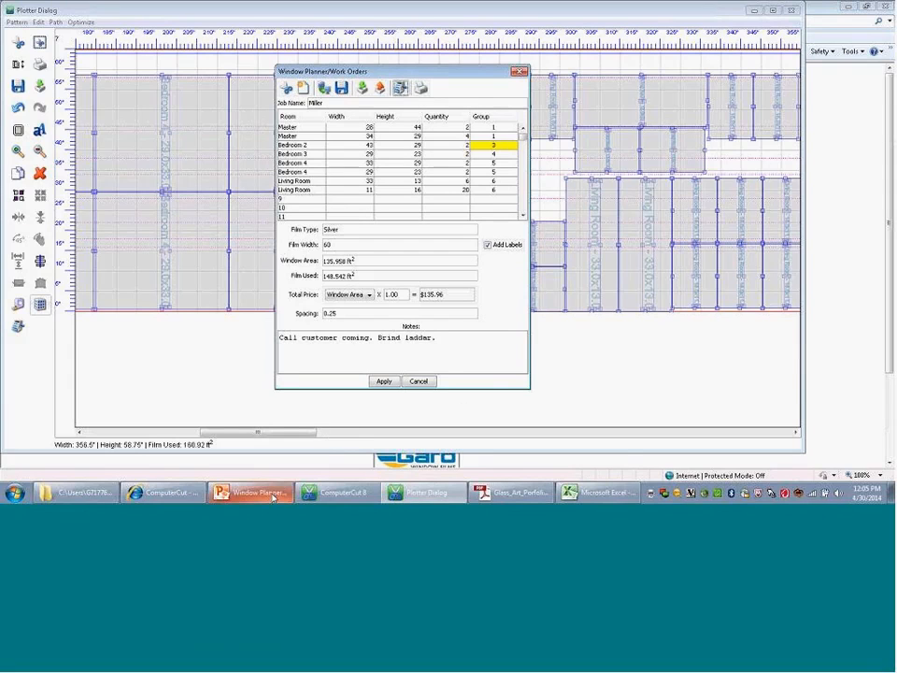
{"action": "mouse_move", "coordinate": [274, 498]}
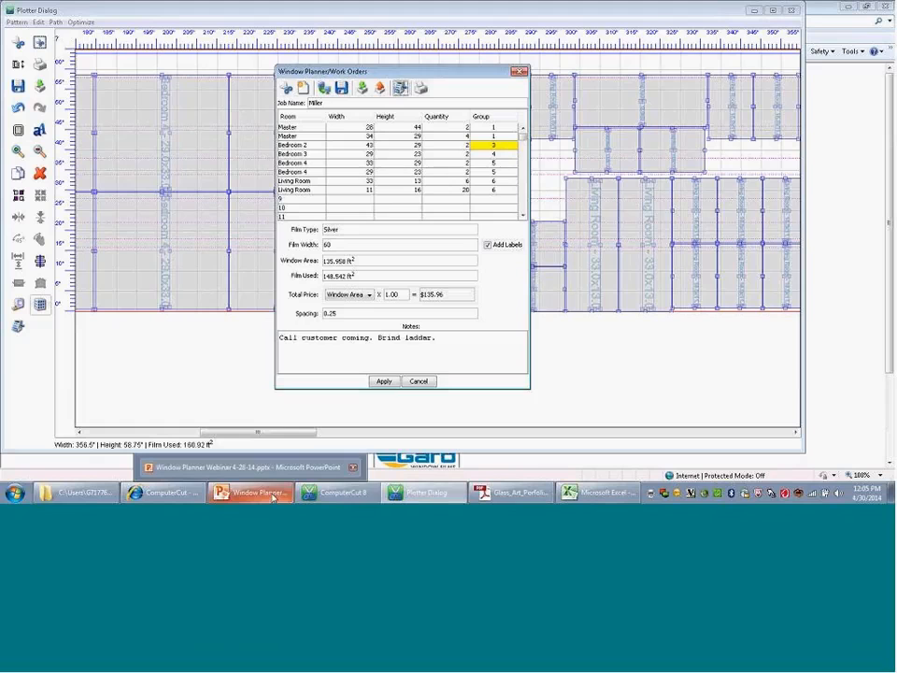
{"action": "left_click", "coordinate": [274, 498]}
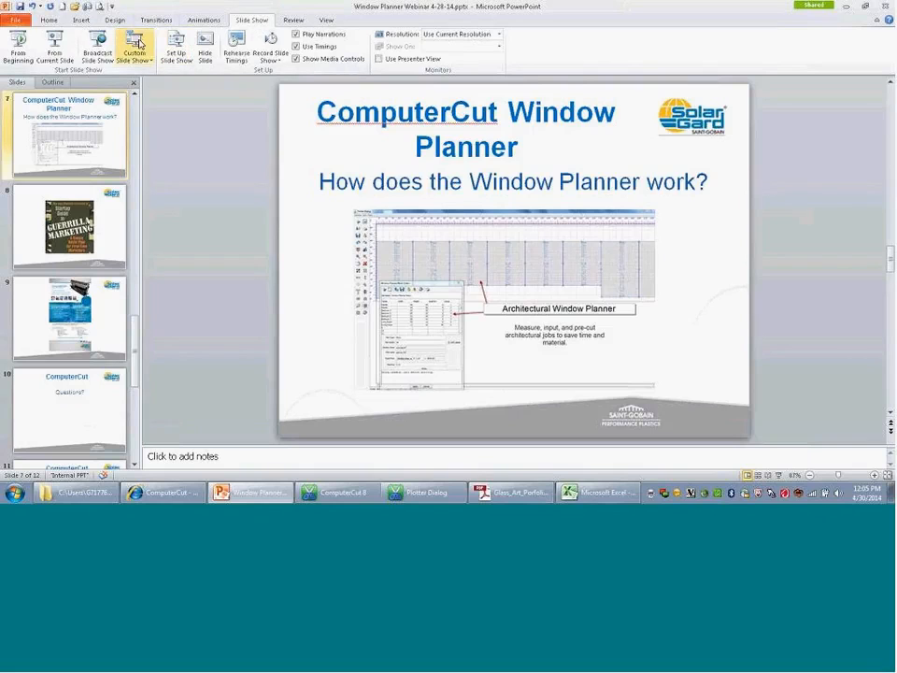
{"action": "left_click", "coordinate": [66, 43]}
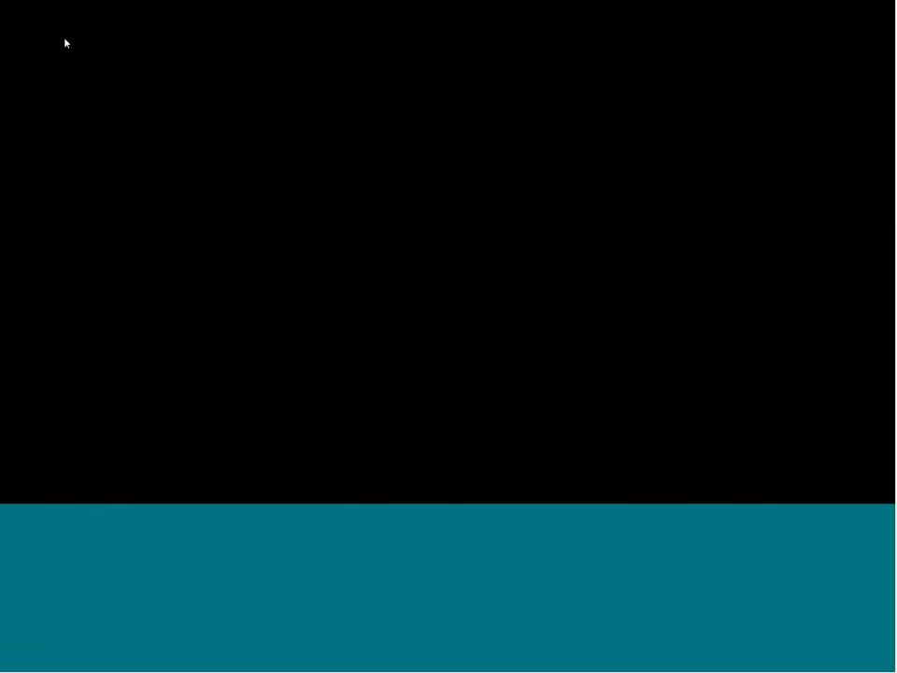